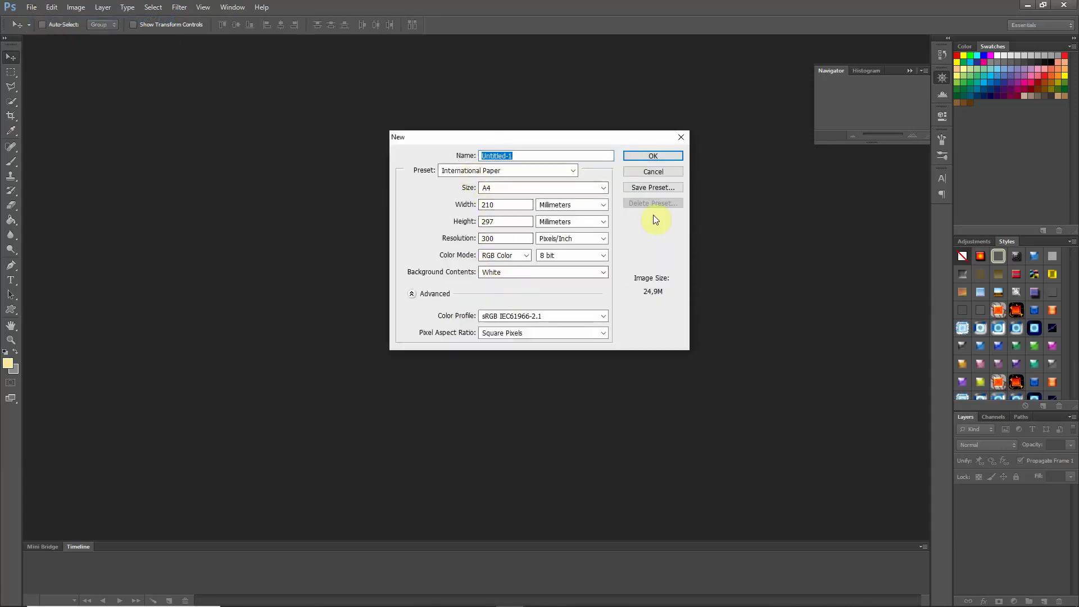
Step: Create a white A4 RGB document at 300 pixels/inch with a new empty layer above a hidden Background layer
{"action": "left_click", "coordinate": [668, 157]}
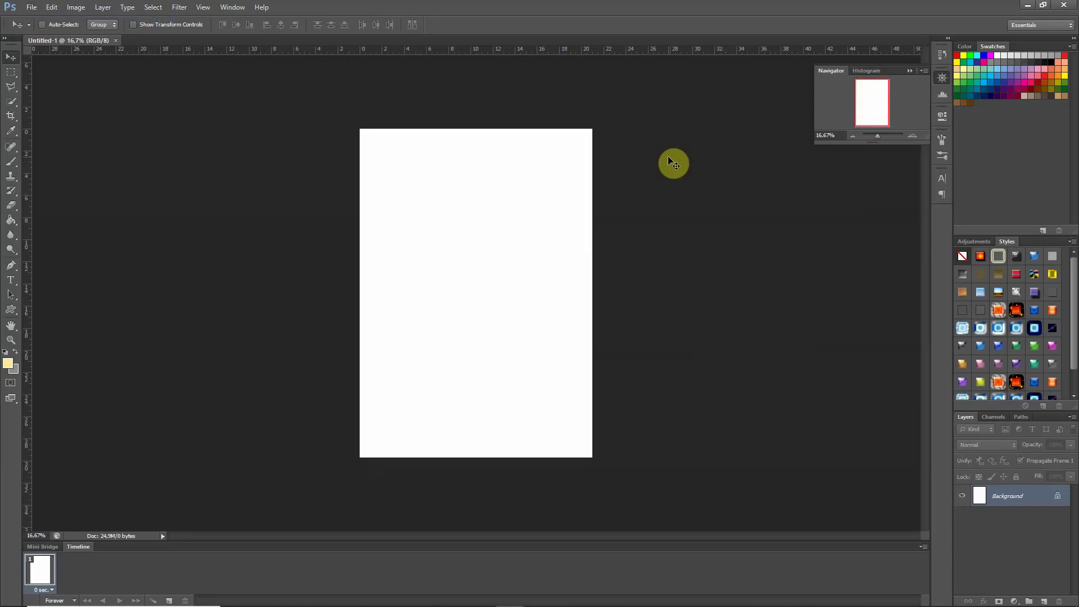
{"action": "left_click", "coordinate": [1043, 602]}
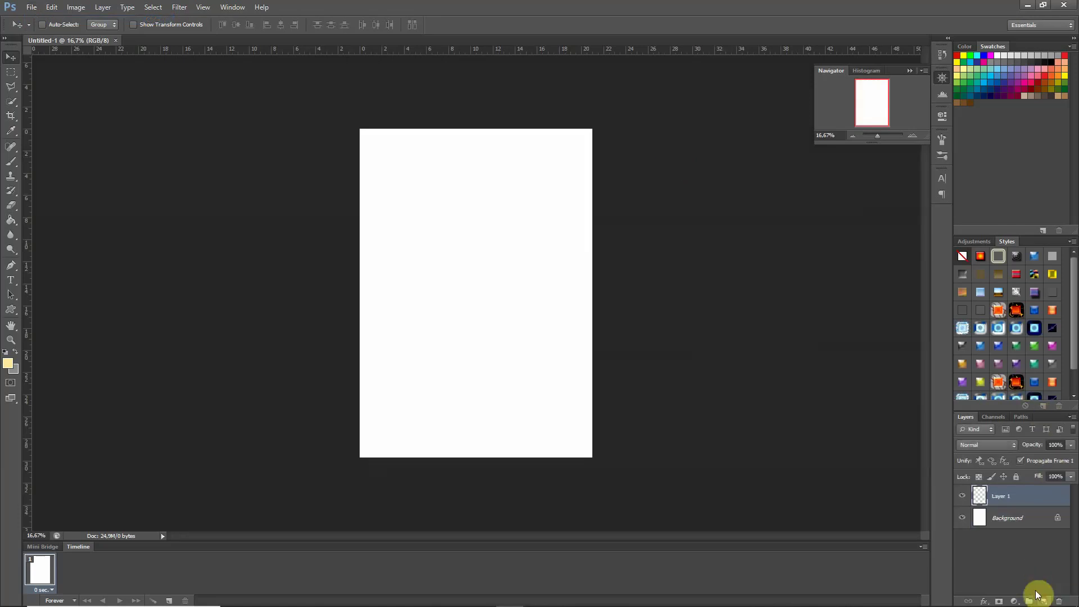
{"action": "left_click", "coordinate": [964, 520]}
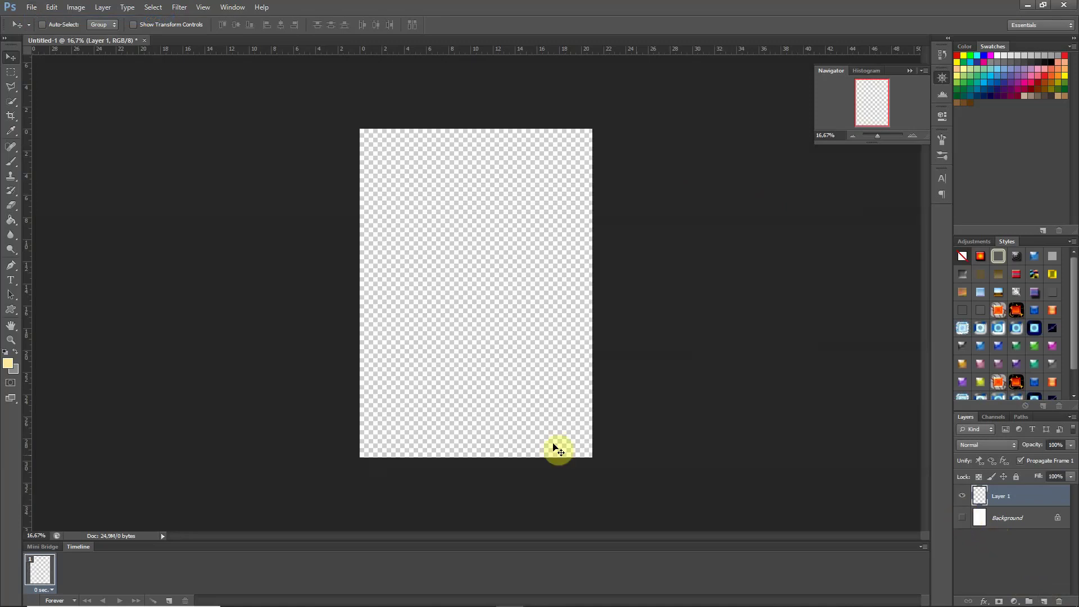
Step: Fill Layer 1 with white using the Paint Bucket tool
{"action": "left_click", "coordinate": [16, 350]}
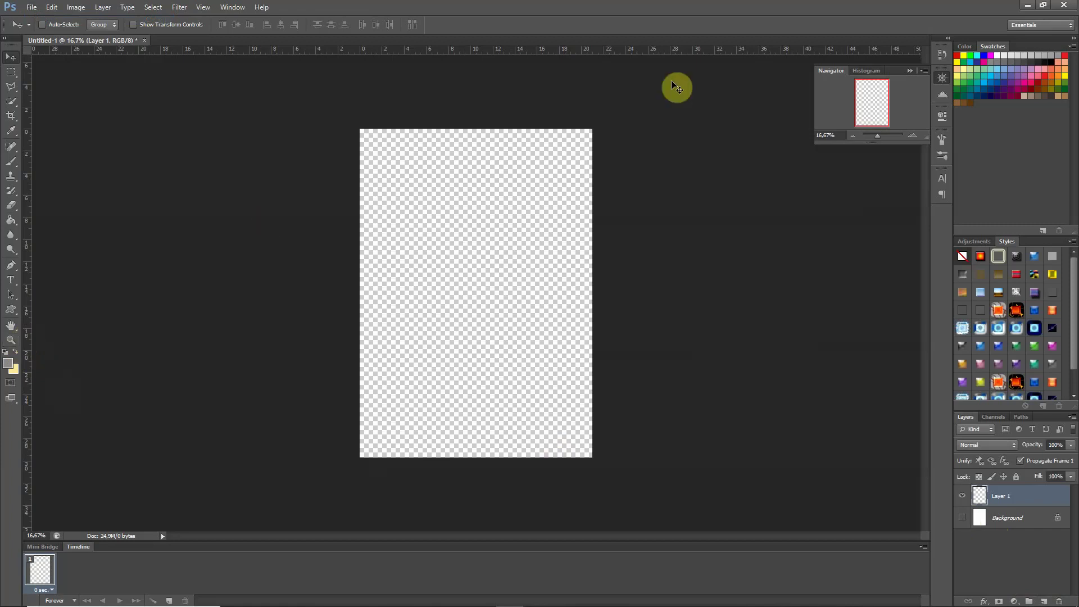
{"action": "left_click", "coordinate": [998, 55]}
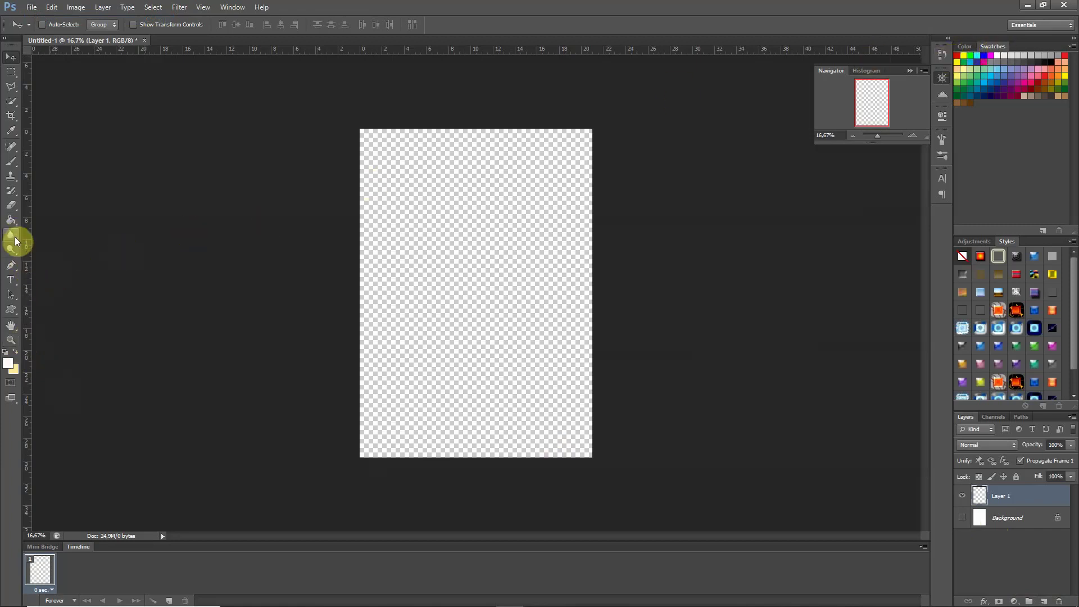
{"action": "left_click", "coordinate": [12, 220]}
{"action": "left_click", "coordinate": [429, 225]}
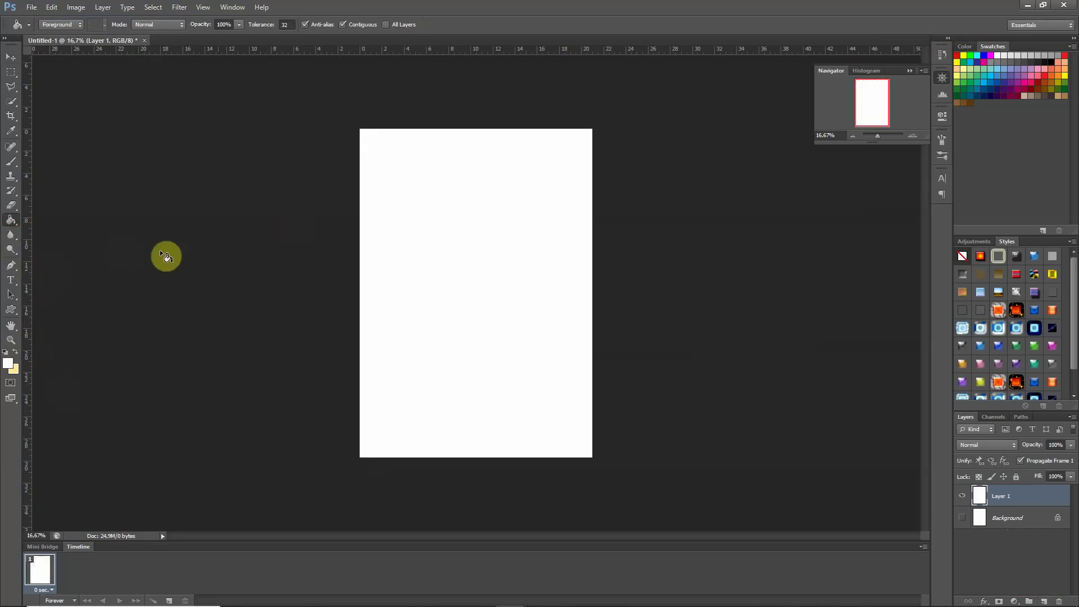
Step: Set the foreground color to pale yellow ffe99c and the background color to gray 898989, checking both values
{"action": "left_click", "coordinate": [15, 353]}
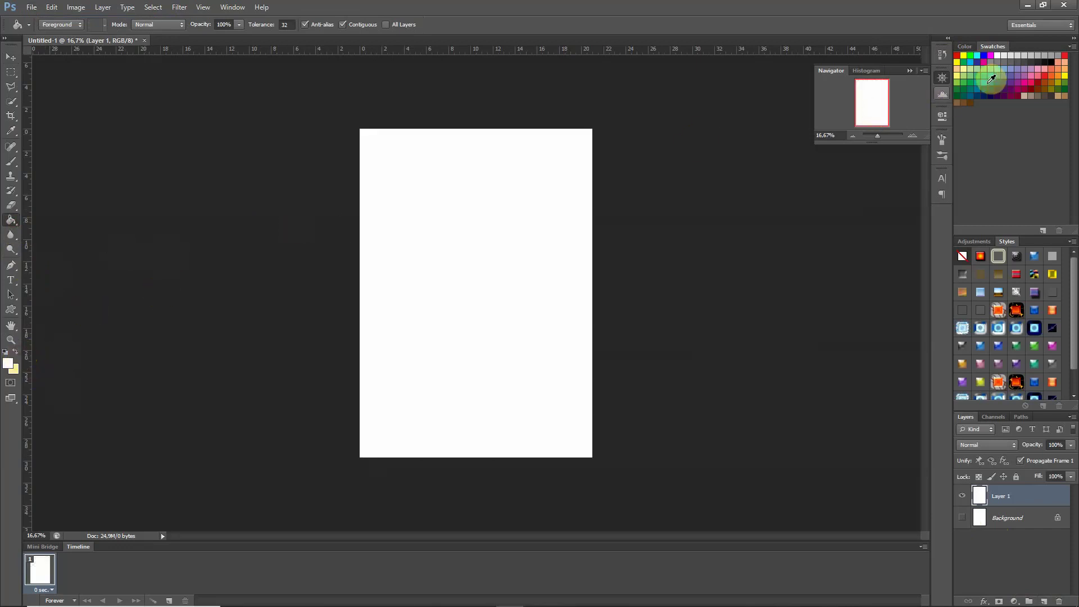
{"action": "left_click", "coordinate": [994, 61]}
{"action": "left_click", "coordinate": [15, 351]}
{"action": "left_click", "coordinate": [11, 57]}
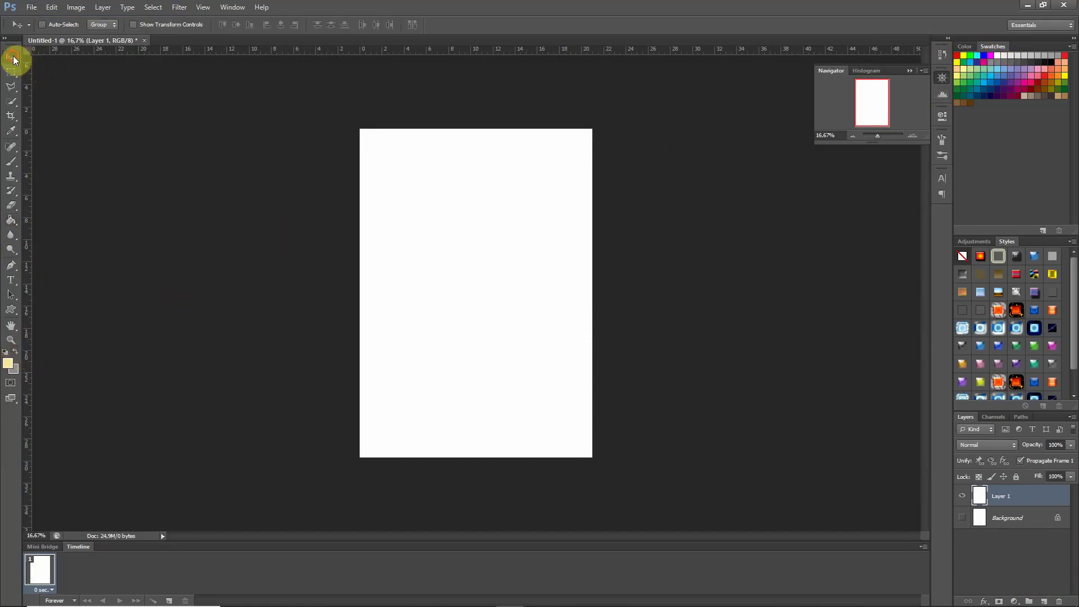
{"action": "left_click", "coordinate": [8, 365]}
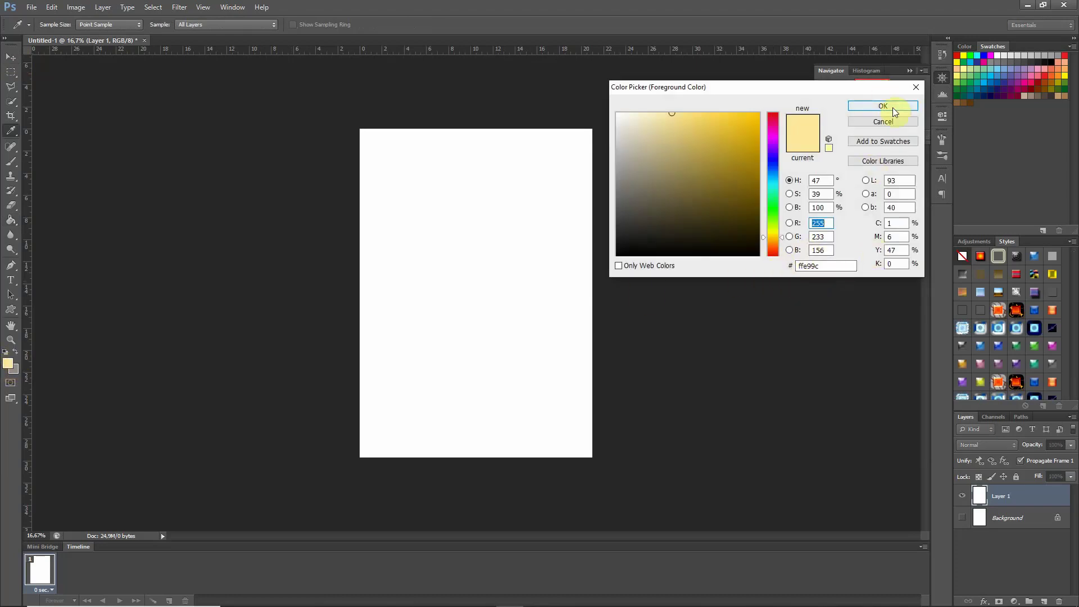
{"action": "left_click", "coordinate": [862, 109]}
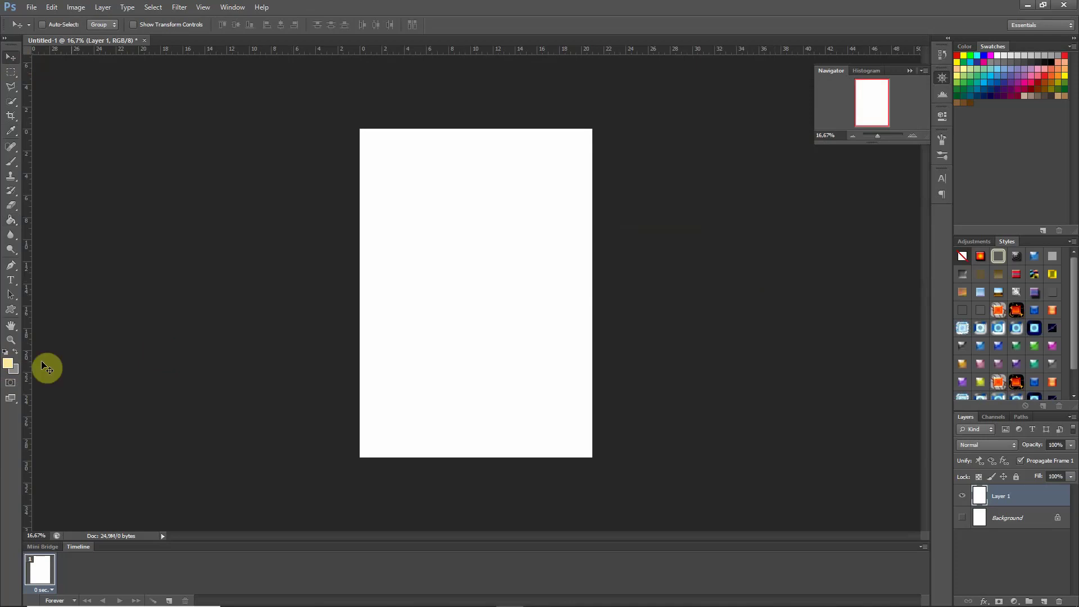
{"action": "left_click", "coordinate": [12, 369]}
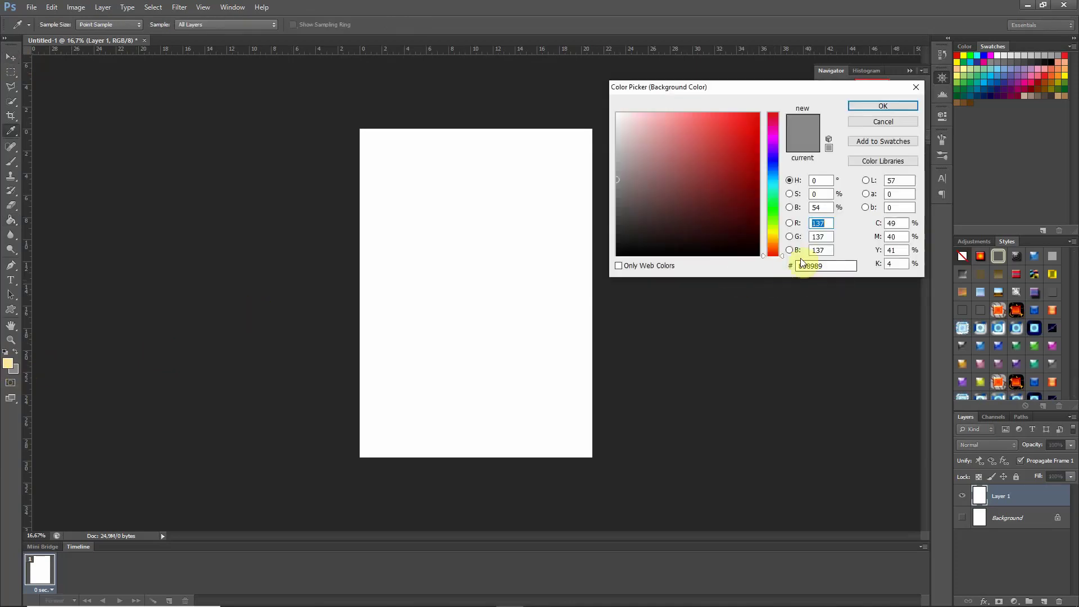
{"action": "left_click", "coordinate": [916, 88]}
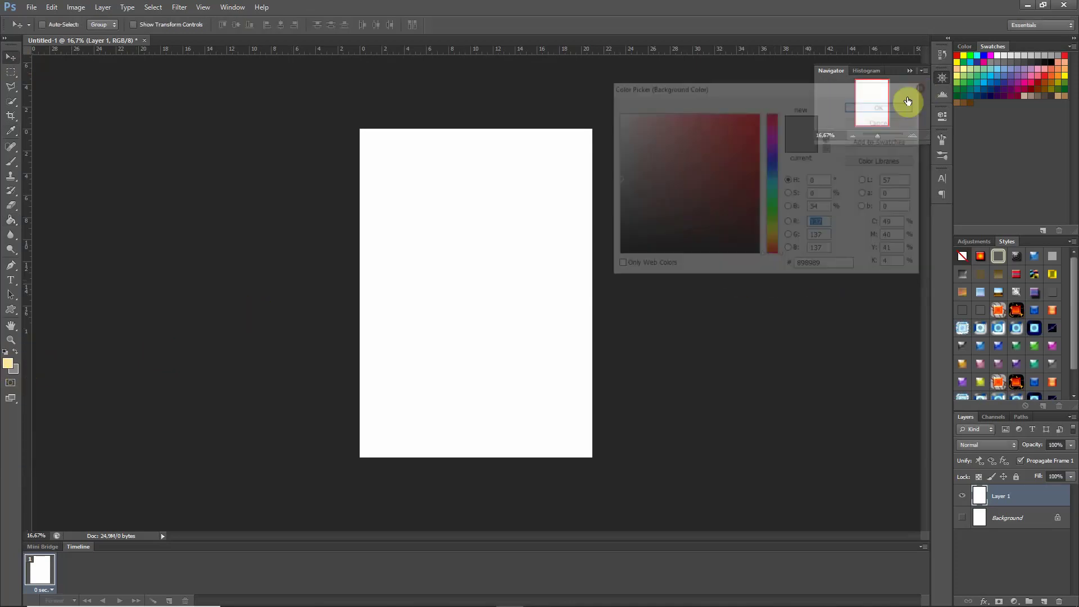
Step: Render Clouds on Layer 1 with the yellow and gray colors
{"action": "left_click", "coordinate": [173, 11]}
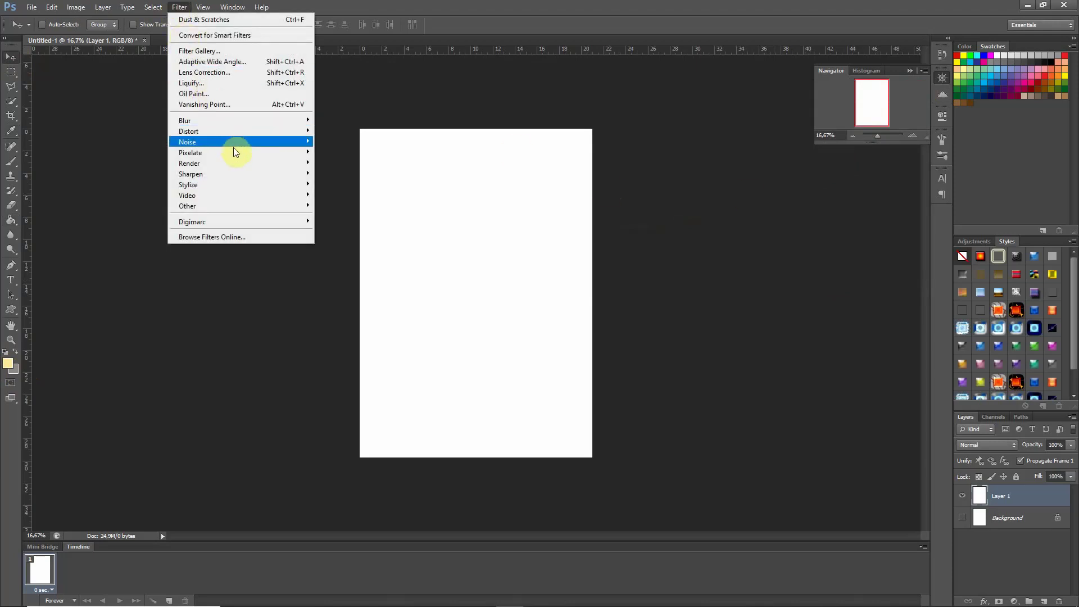
{"action": "mouse_move", "coordinate": [234, 149]}
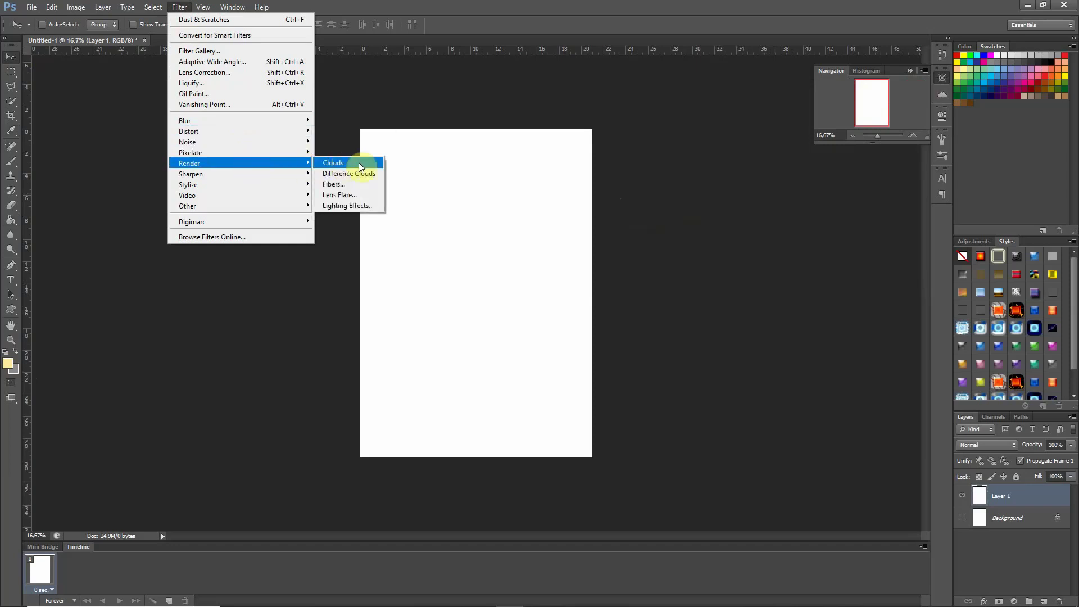
{"action": "left_click", "coordinate": [345, 164]}
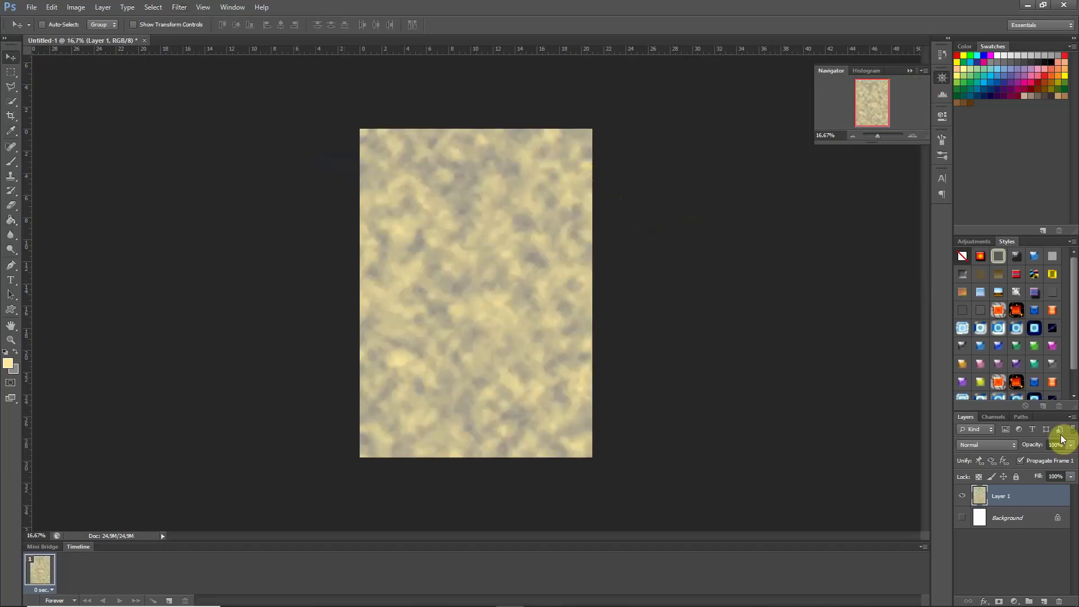
Step: Add an Inner Glow style to Layer 1 with the glow color dc8a31
{"action": "right_click", "coordinate": [1008, 500]}
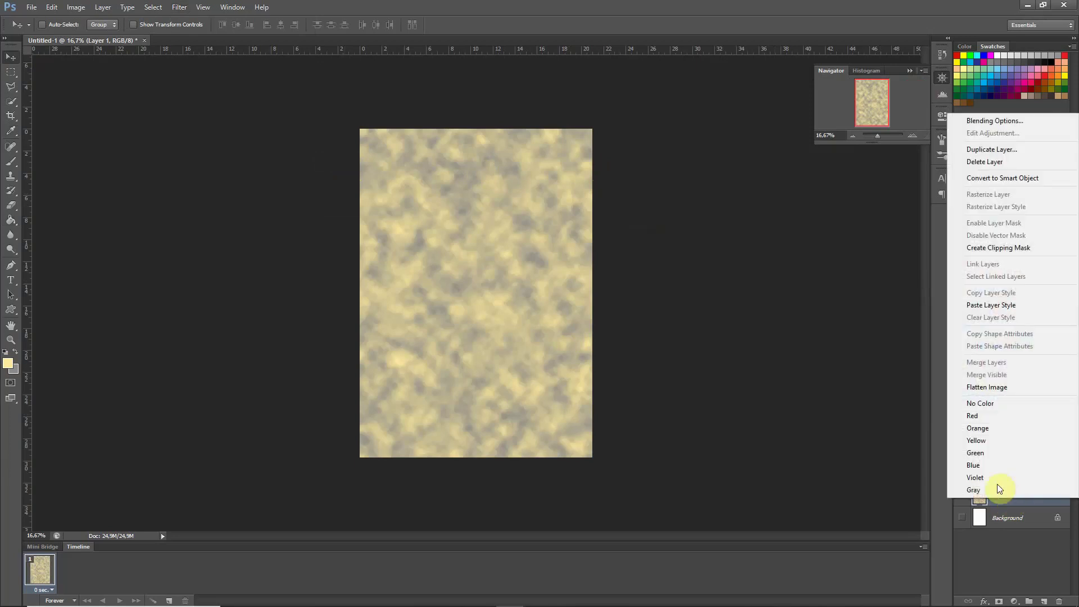
{"action": "left_click", "coordinate": [1000, 122]}
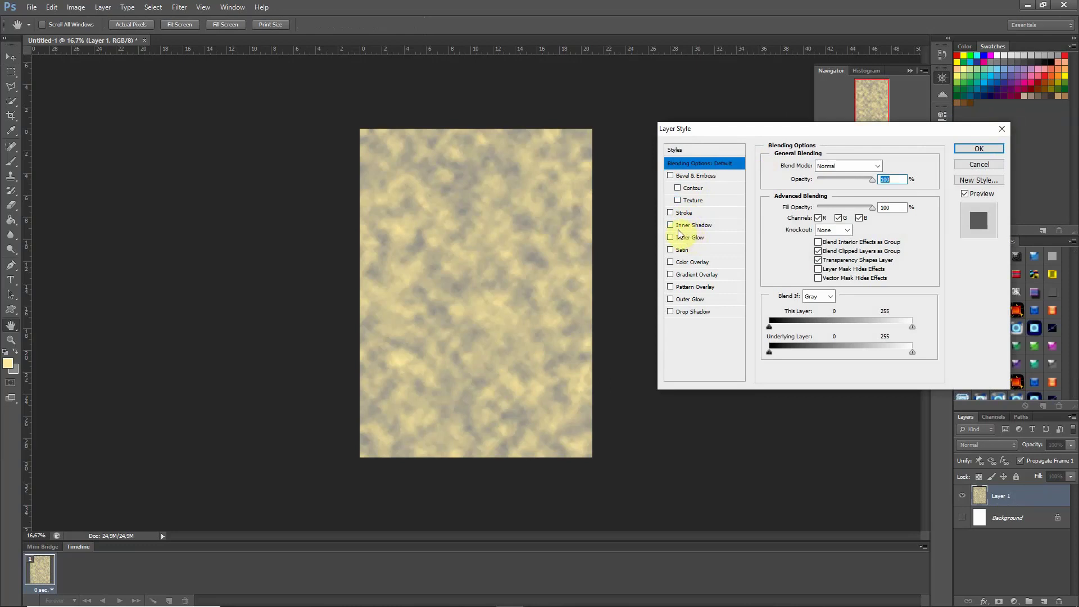
{"action": "left_click", "coordinate": [686, 238]}
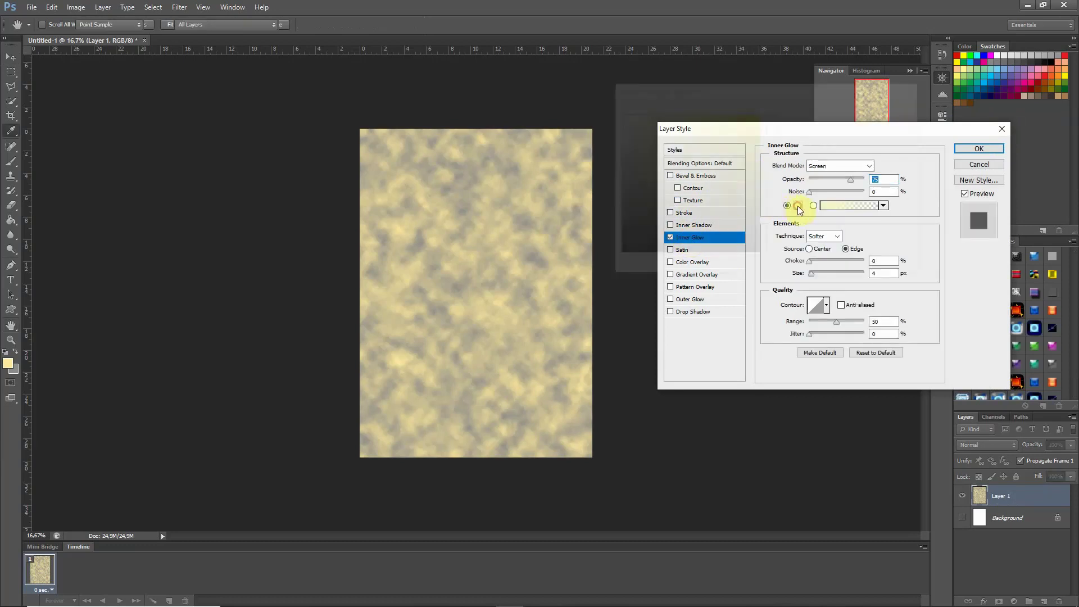
{"action": "left_click", "coordinate": [797, 207]}
{"action": "left_click_drag", "start_coordinate": [824, 265], "coordinate": [789, 268]}
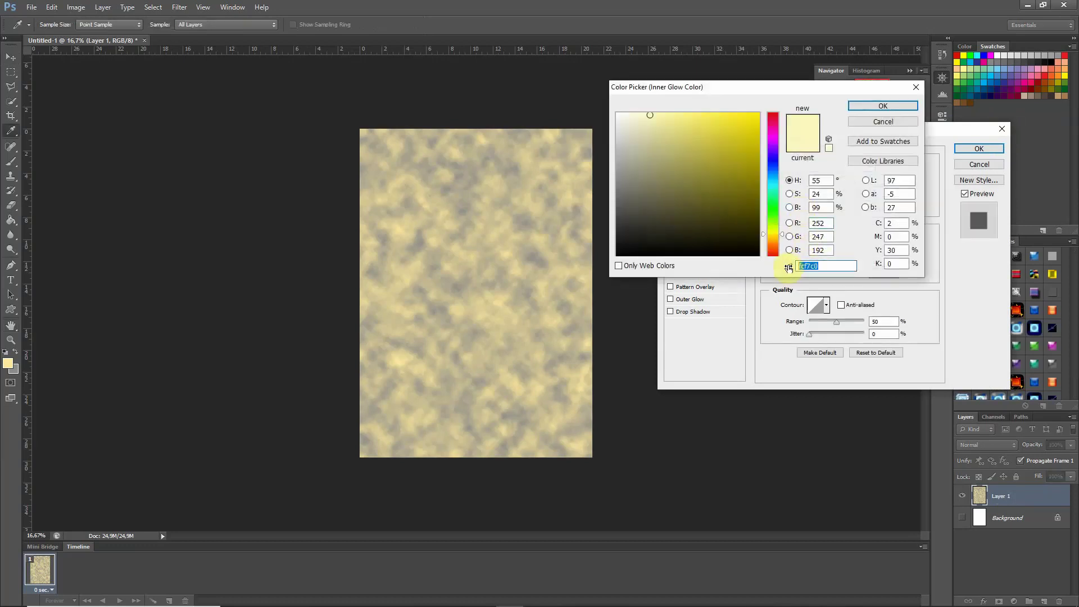
{"action": "type", "text": "dc8a31"}
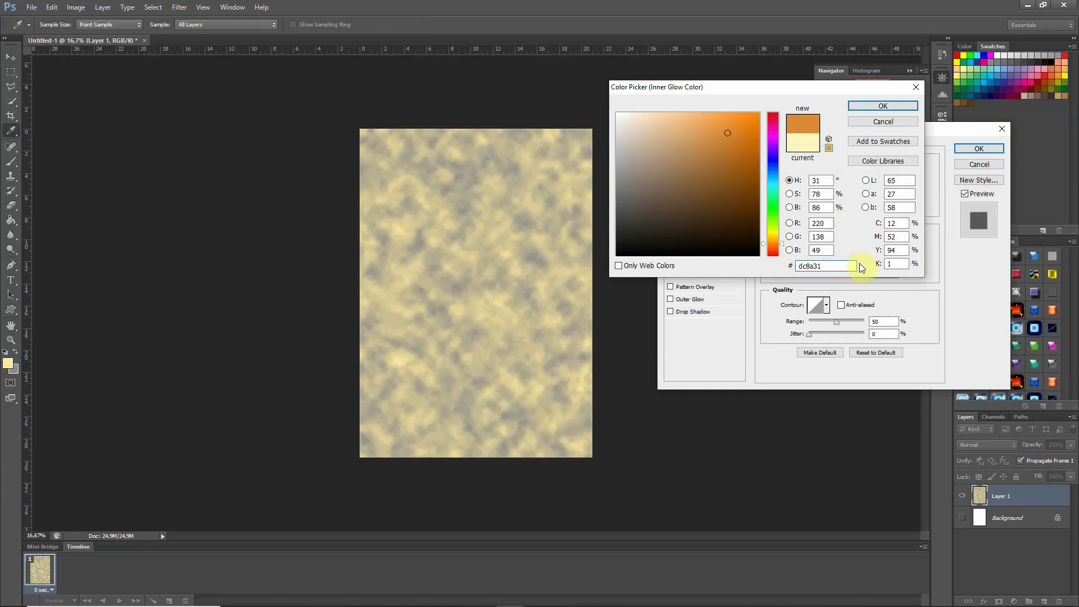
{"action": "left_click", "coordinate": [877, 107]}
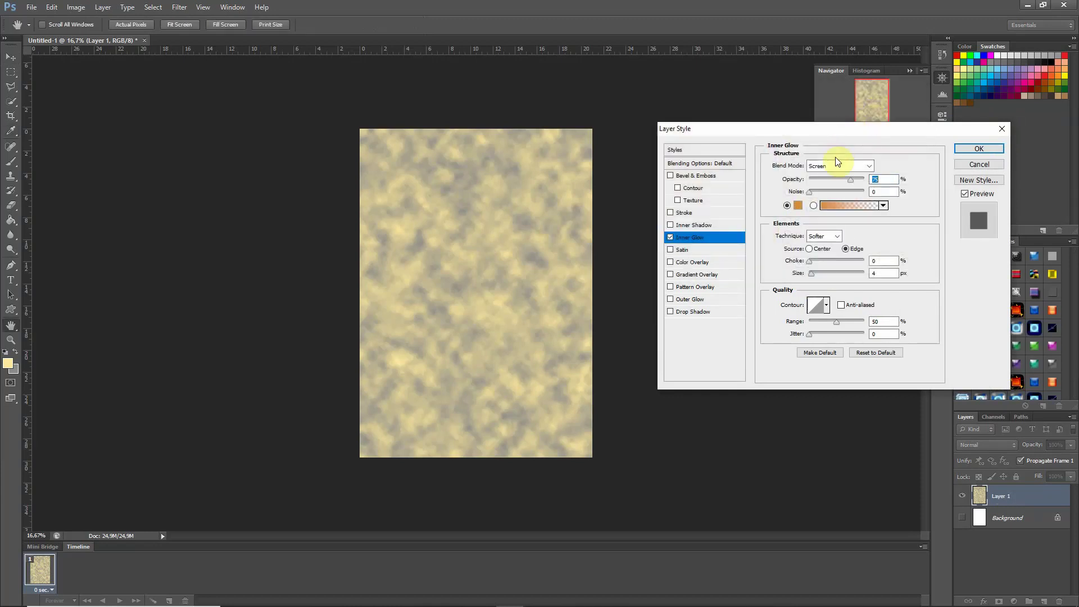
Step: Set the Inner Glow blend mode to Multiply and its size to 122 px
{"action": "left_click", "coordinate": [873, 166]}
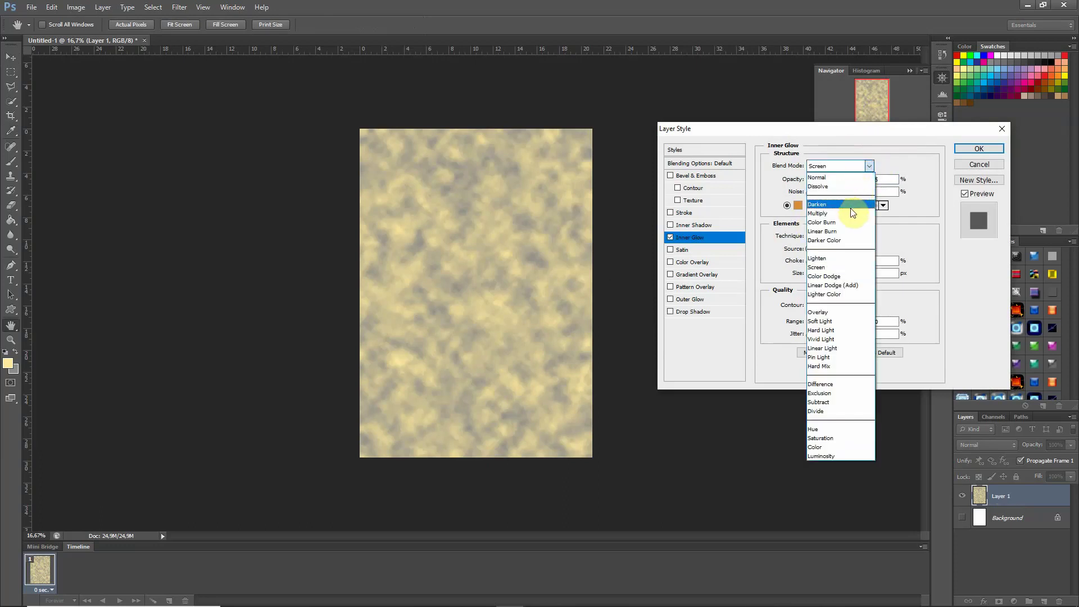
{"action": "left_click", "coordinate": [851, 214]}
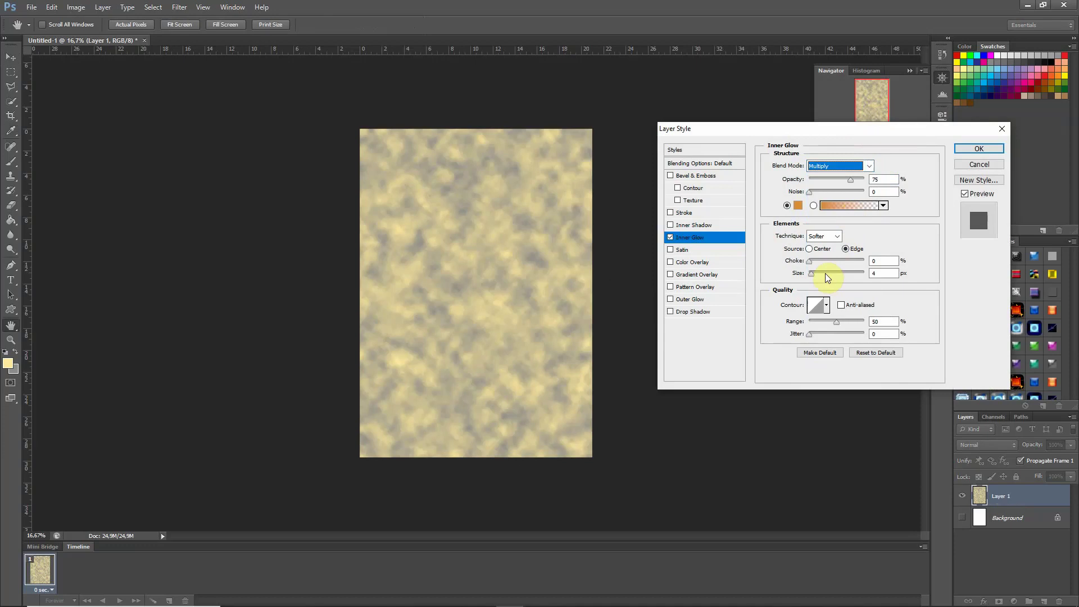
{"action": "left_click_drag", "start_coordinate": [811, 271], "coordinate": [837, 273]}
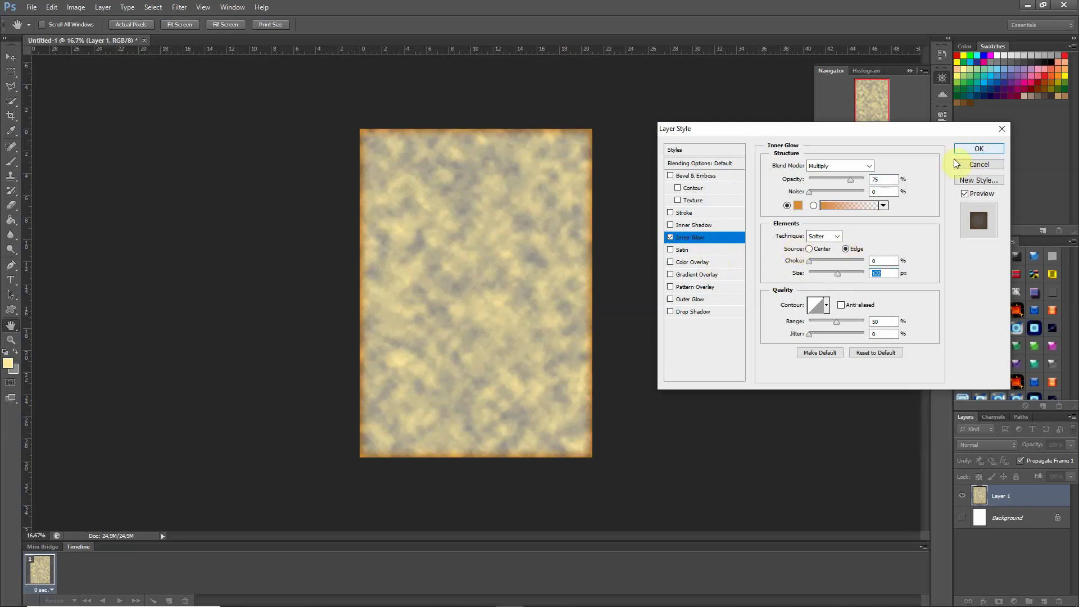
Step: Add a Satin effect to Layer 1 with the color dc8a31
{"action": "left_click", "coordinate": [679, 249]}
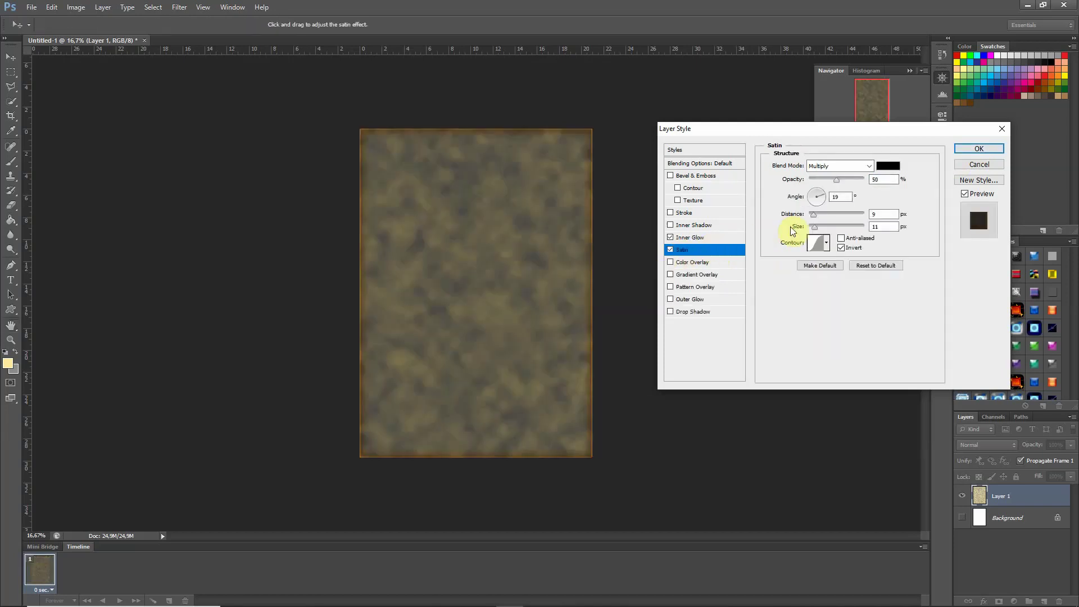
{"action": "left_click", "coordinate": [888, 165]}
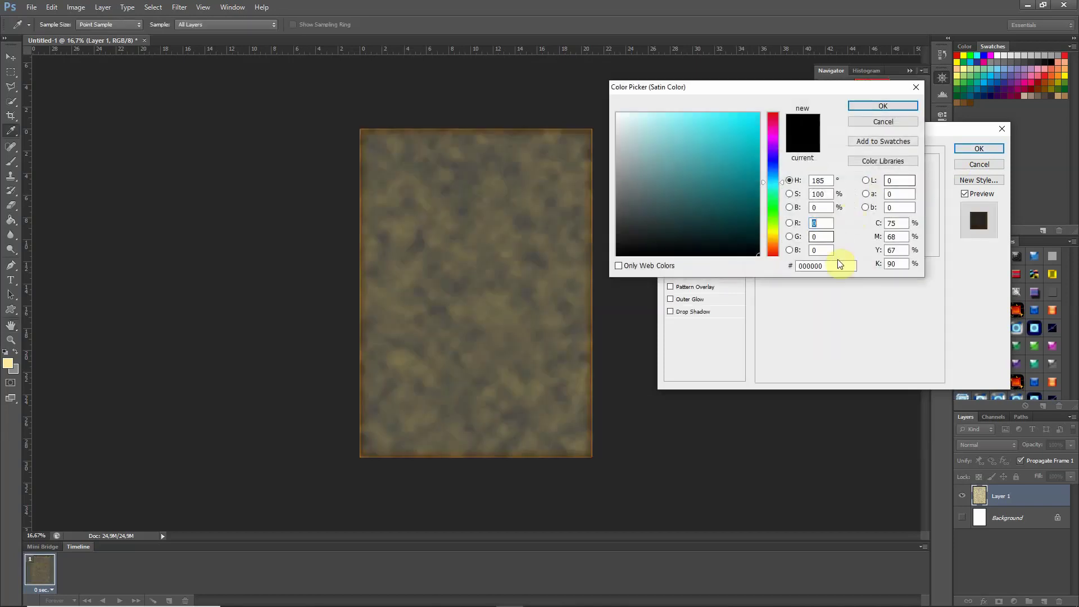
{"action": "left_click_drag", "start_coordinate": [832, 268], "coordinate": [788, 266]}
{"action": "type", "text": "dc8a31"}
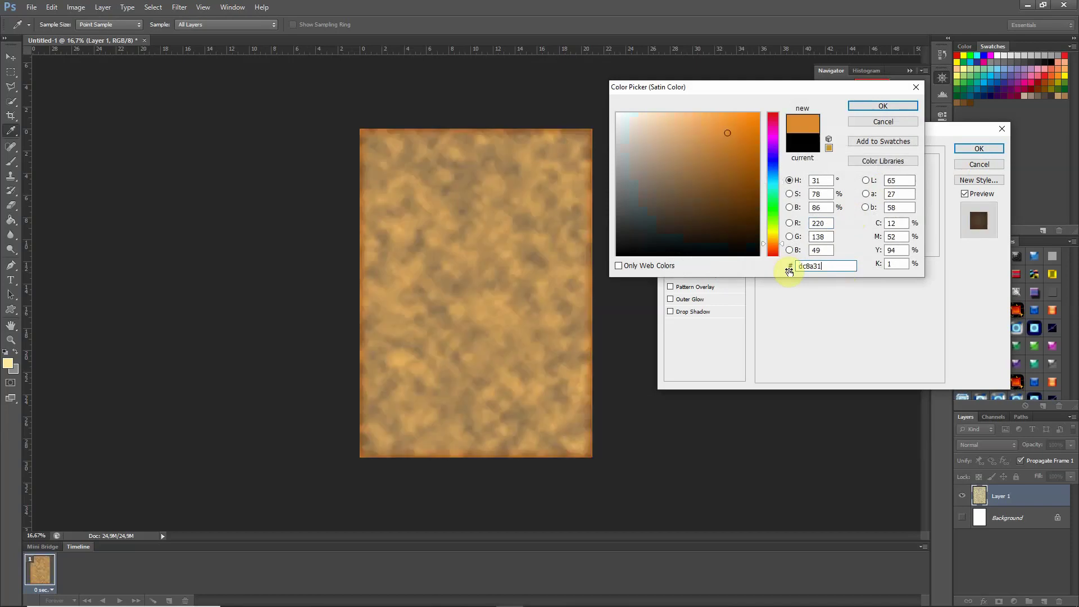
{"action": "left_click", "coordinate": [893, 106]}
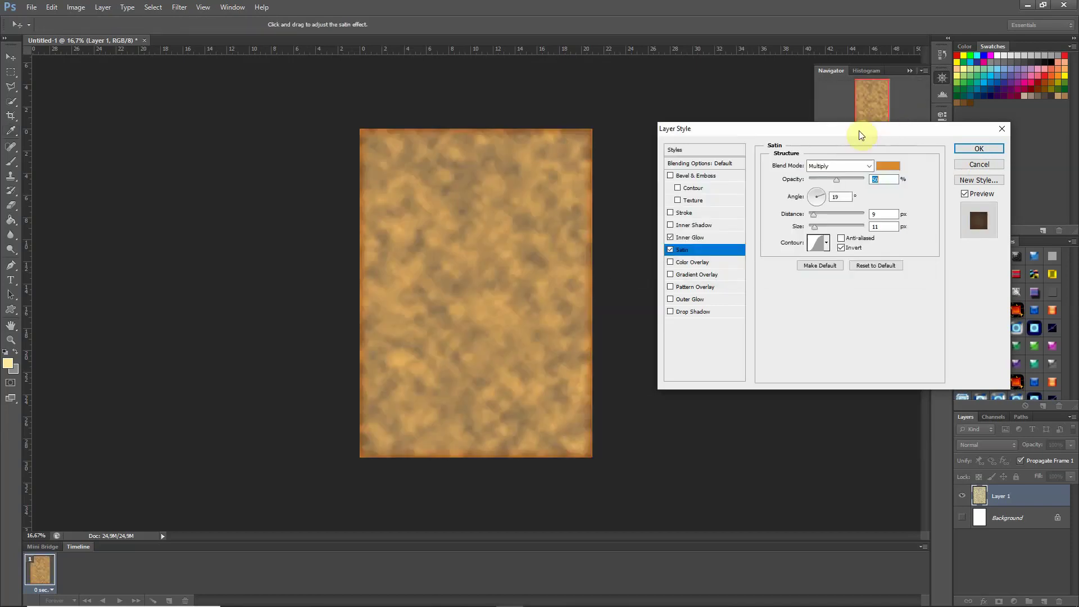
Step: Set the Satin effect's angle to 90° and its blend mode to Screen
{"action": "left_click", "coordinate": [826, 197]}
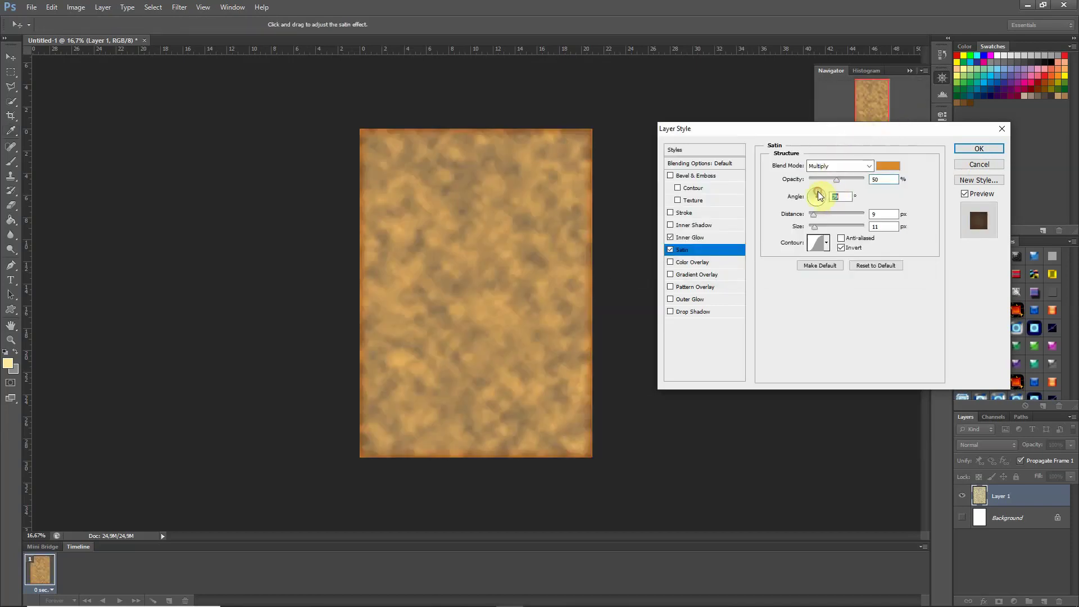
{"action": "left_click_drag", "start_coordinate": [817, 191], "coordinate": [816, 189]}
{"action": "left_click", "coordinate": [864, 168]}
{"action": "left_click", "coordinate": [840, 265]}
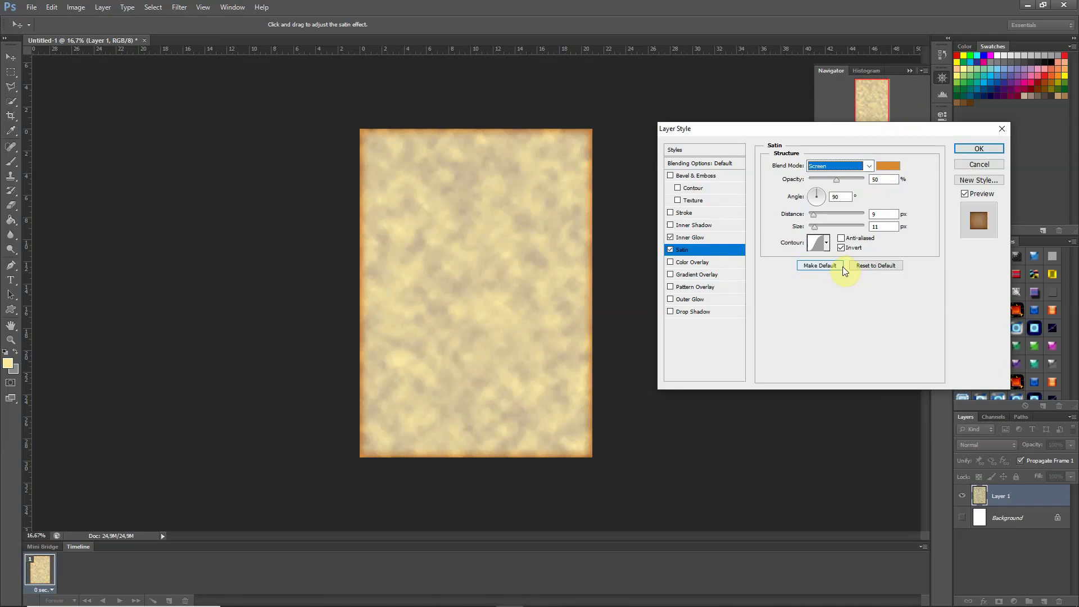
Step: Add an orange Color Overlay in Hue mode at 100% opacity and lower the layer's fill opacity to roughly one third
{"action": "left_click", "coordinate": [691, 261]}
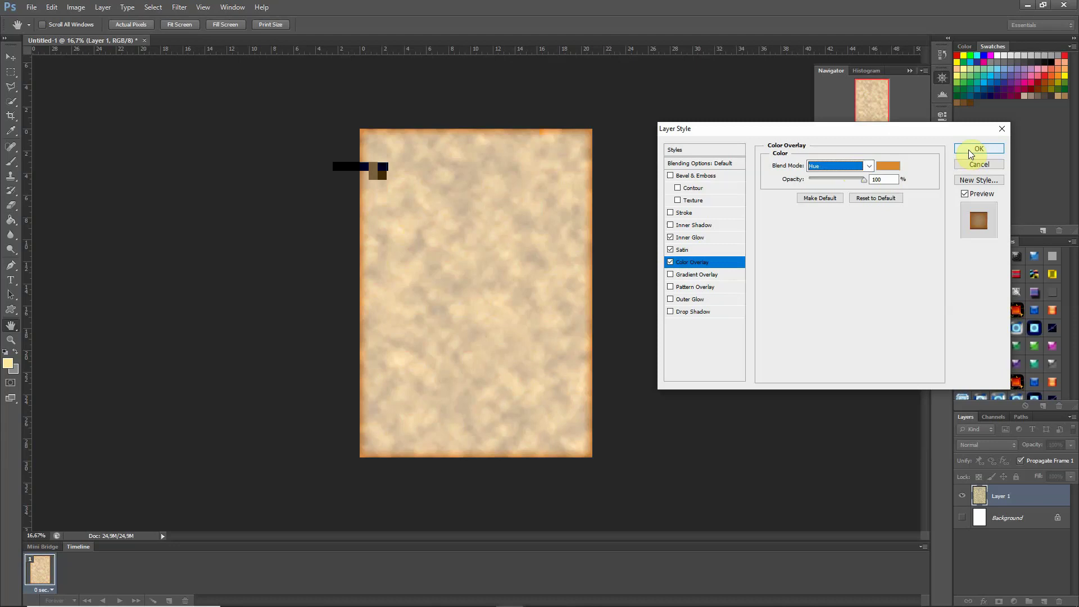
{"action": "left_click", "coordinate": [716, 164]}
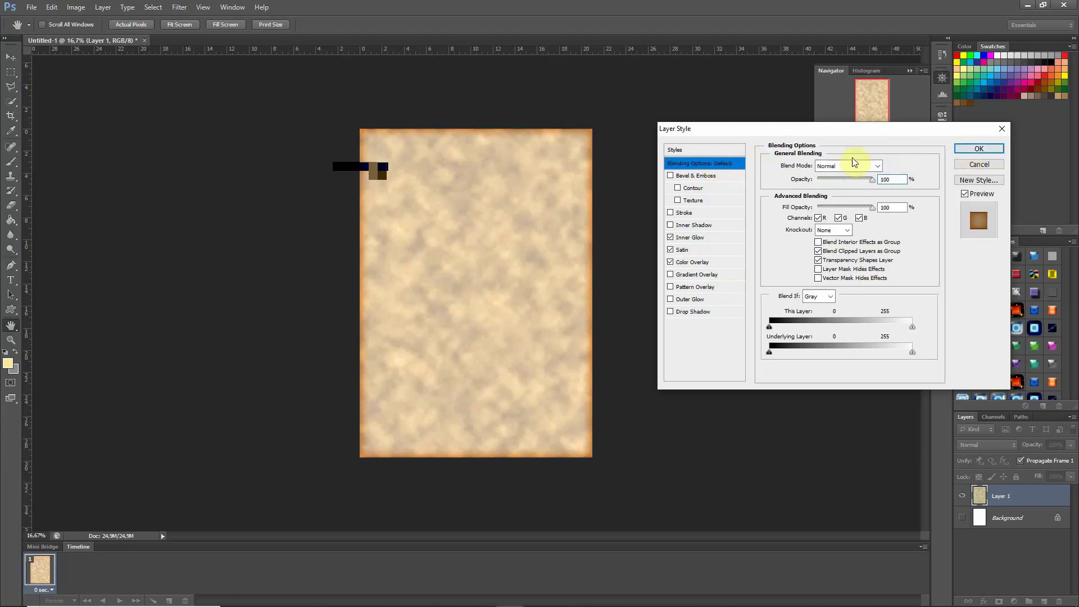
{"action": "left_click_drag", "start_coordinate": [870, 207], "coordinate": [837, 219]}
{"action": "left_click", "coordinate": [838, 218]}
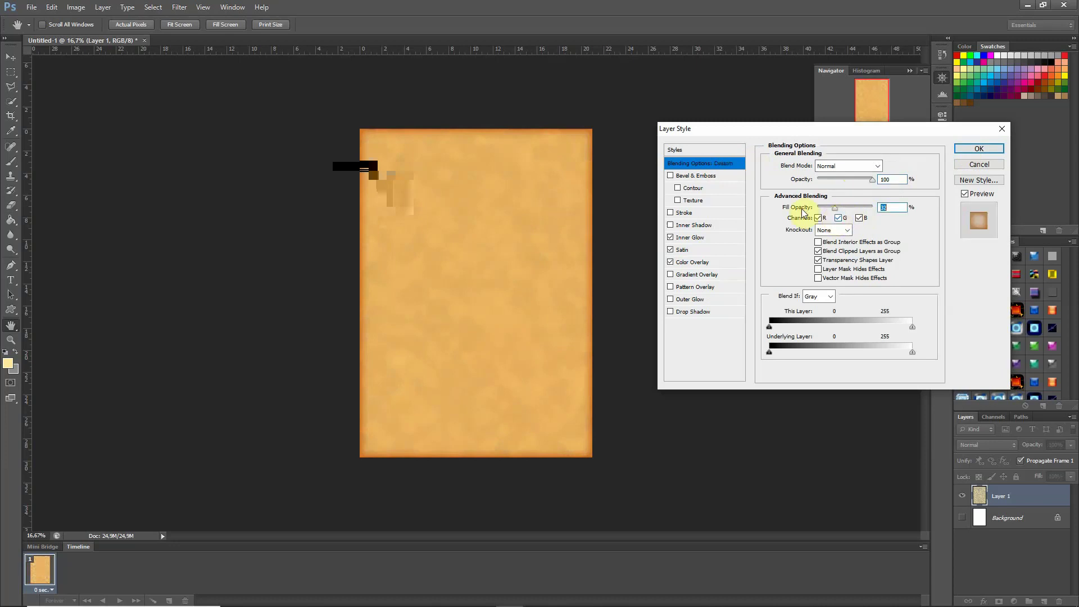
Step: Lower the Inner Glow opacity to about 60%
{"action": "left_click", "coordinate": [712, 239]}
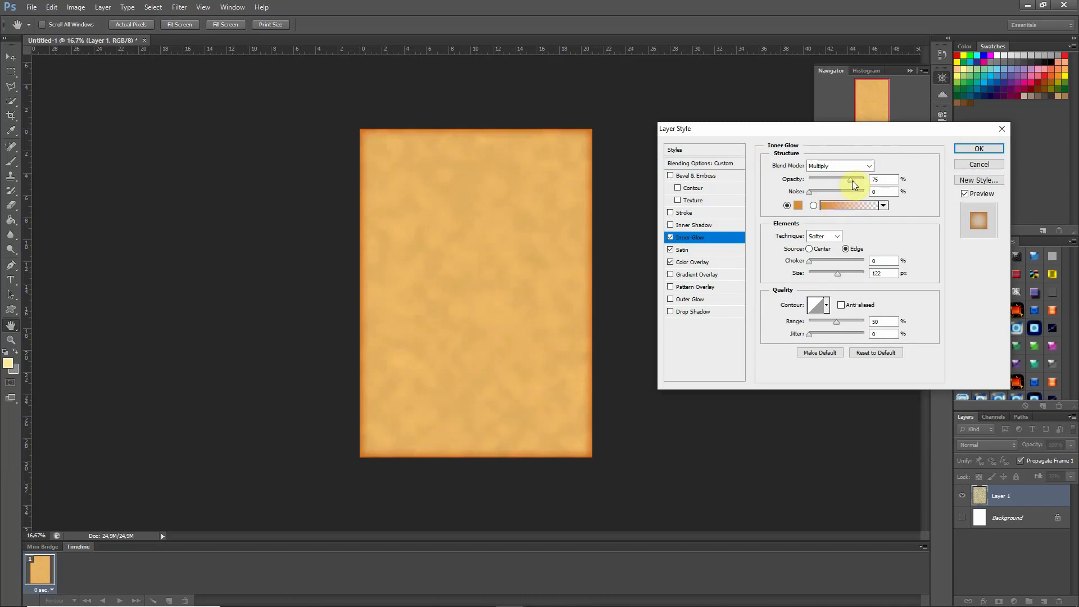
{"action": "left_click_drag", "start_coordinate": [834, 181], "coordinate": [832, 181]}
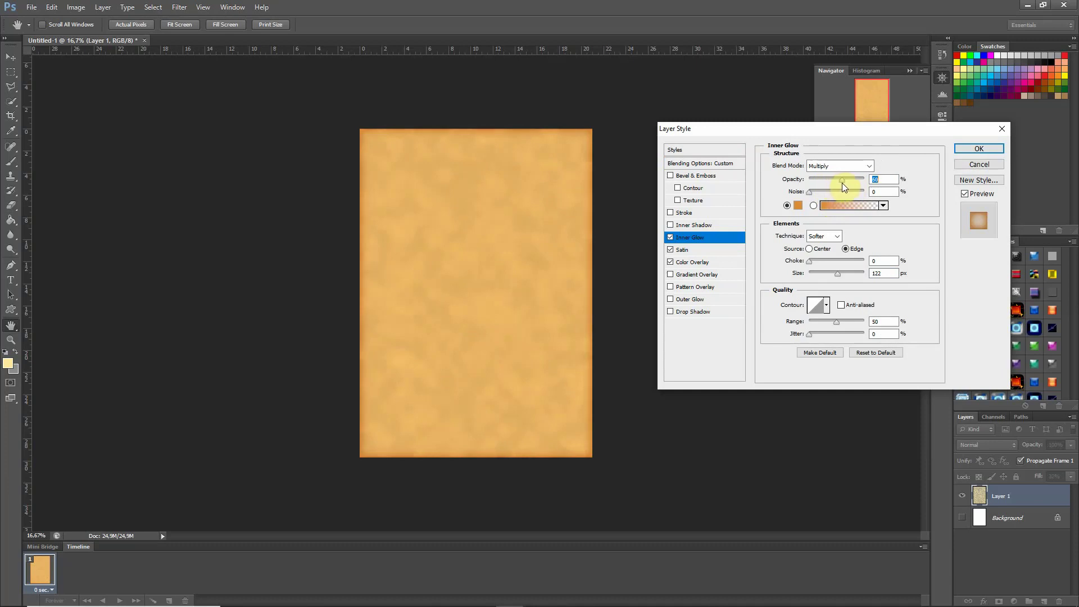
Step: Set Layer 1's Inner Glow to 70% opacity with the Screen blend mode and apply the layer style
{"action": "mouse_move", "coordinate": [832, 183]}
{"action": "left_mouse_down"}
{"action": "mouse_move", "coordinate": [818, 184]}
{"action": "mouse_move", "coordinate": [853, 182]}
{"action": "left_mouse_up"}
{"action": "left_click", "coordinate": [865, 167]}
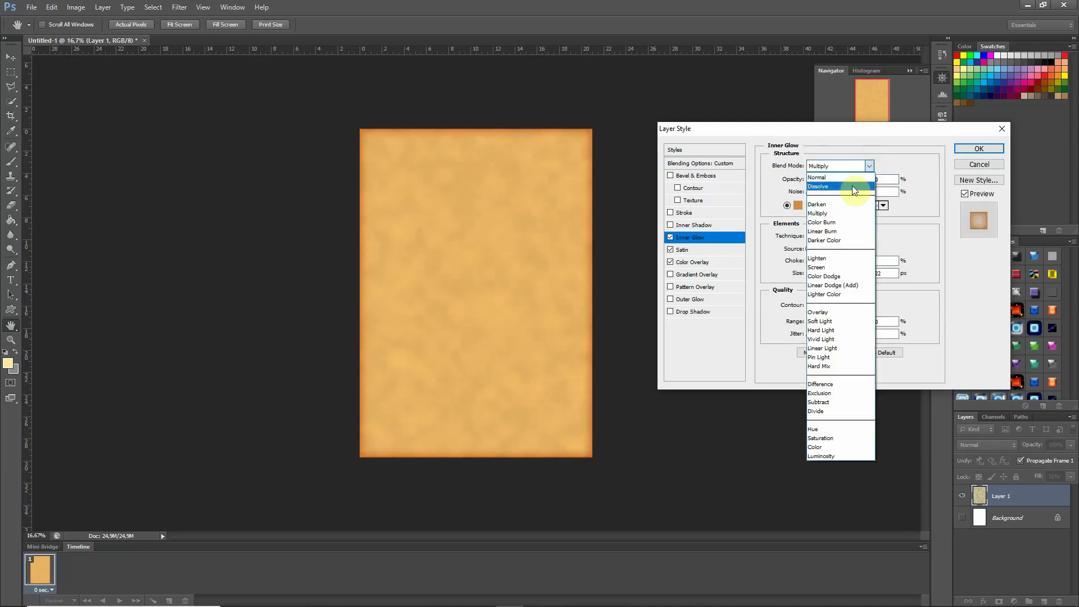
{"action": "left_click", "coordinate": [852, 185]}
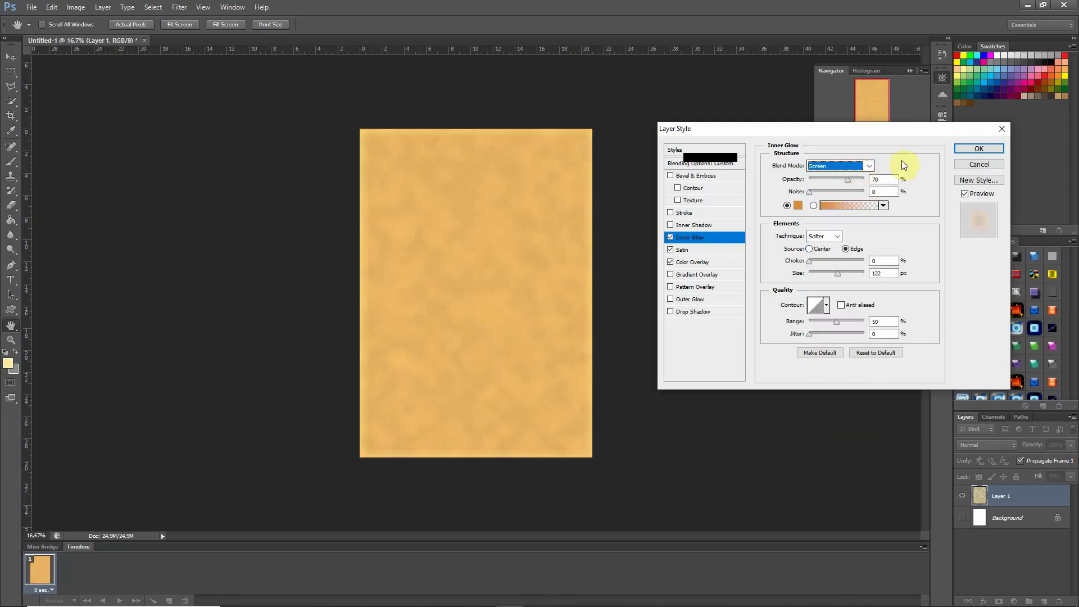
{"action": "left_click", "coordinate": [995, 149]}
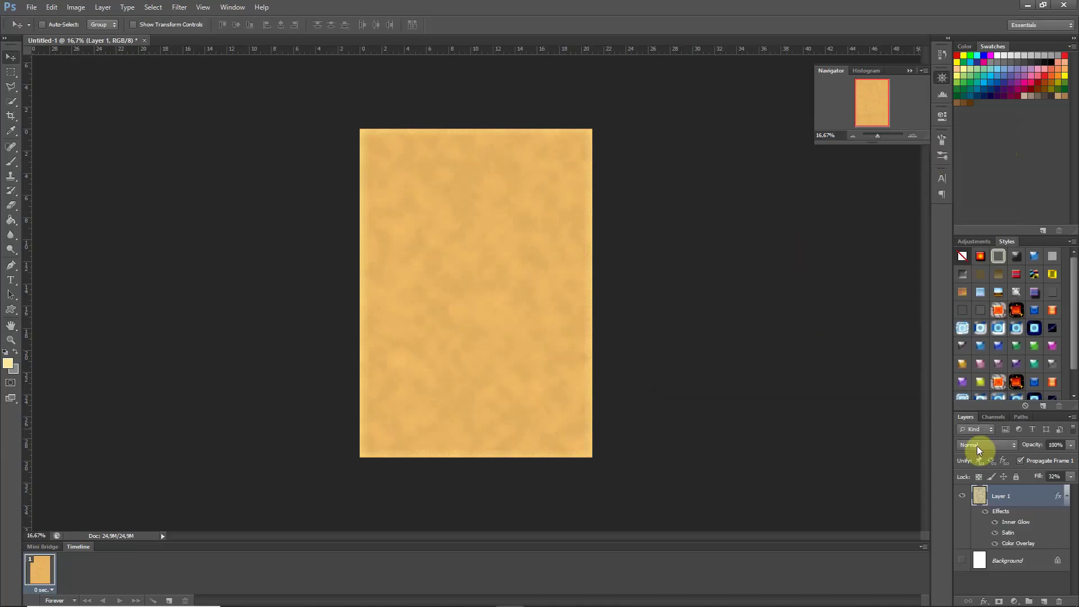
{"action": "left_click", "coordinate": [1066, 496]}
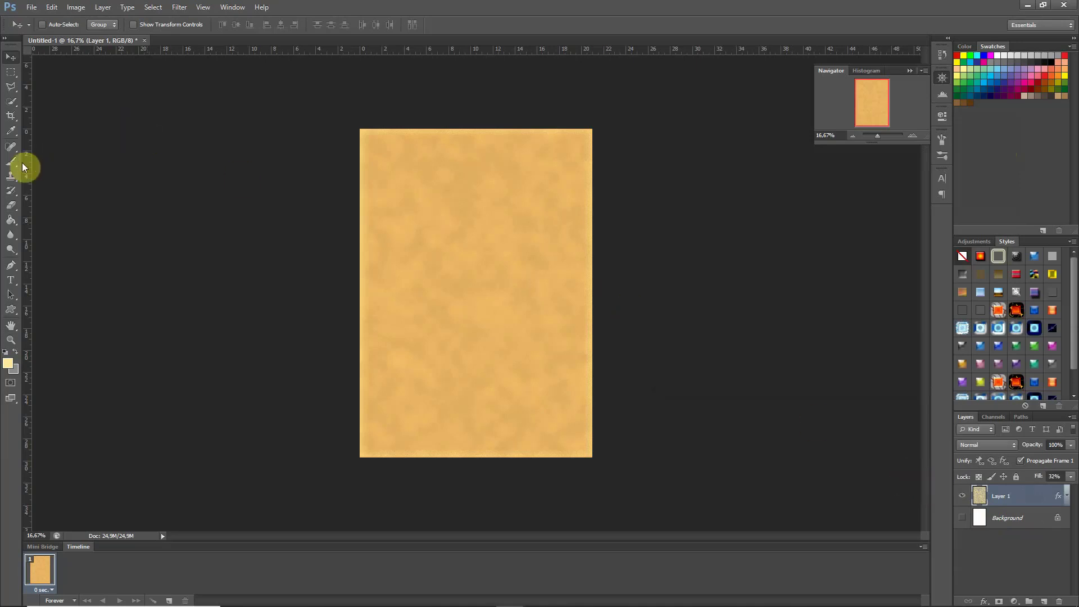
Step: Set up the Eraser by choosing a crayon brush preset and switching its mode to Brush
{"action": "left_click", "coordinate": [12, 206]}
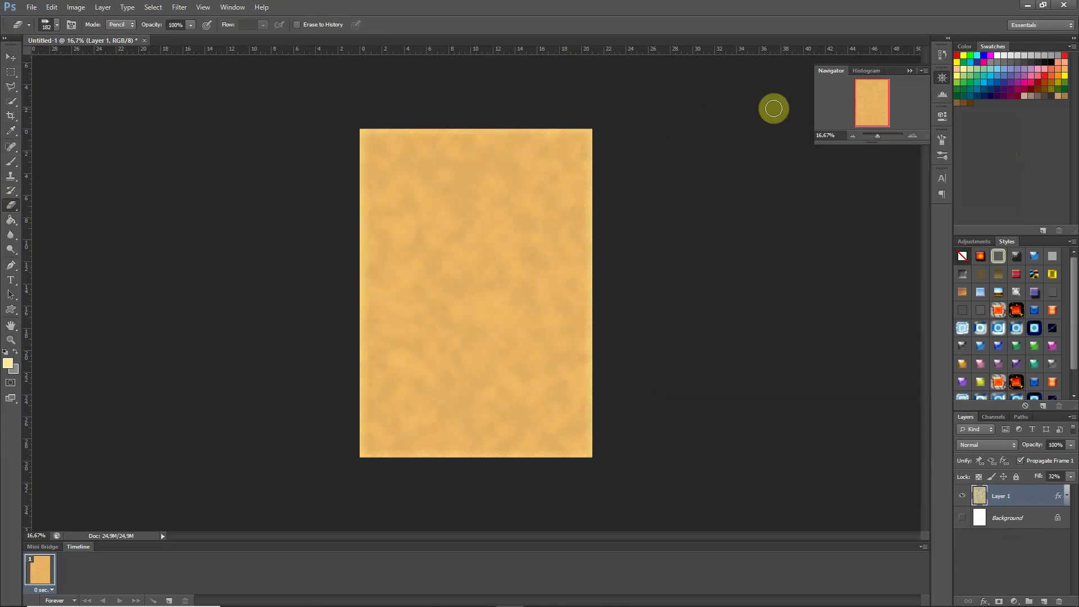
{"action": "left_click", "coordinate": [942, 141]}
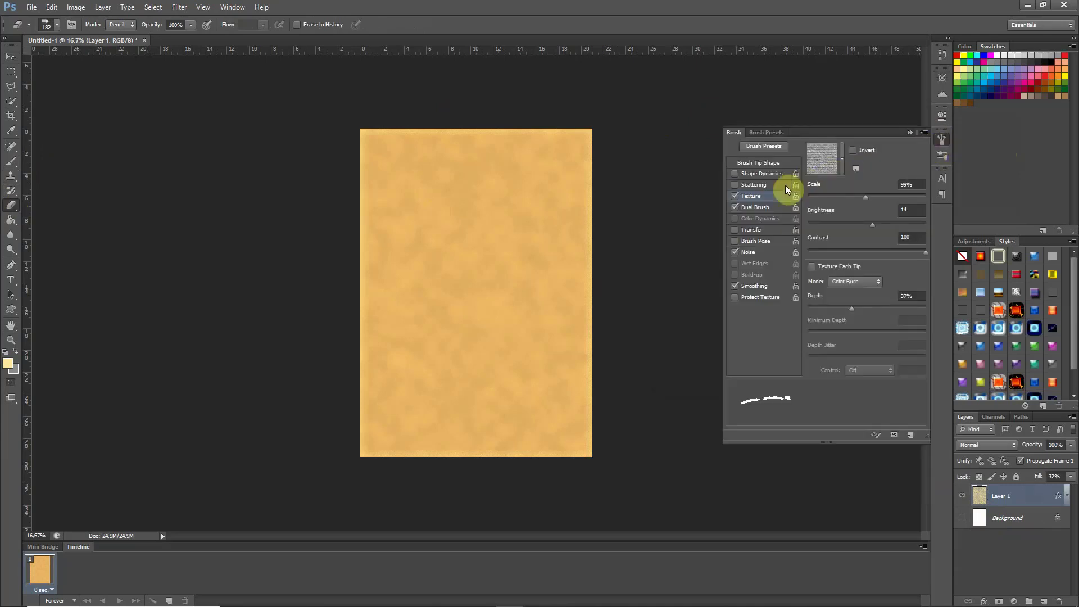
{"action": "left_click", "coordinate": [765, 133]}
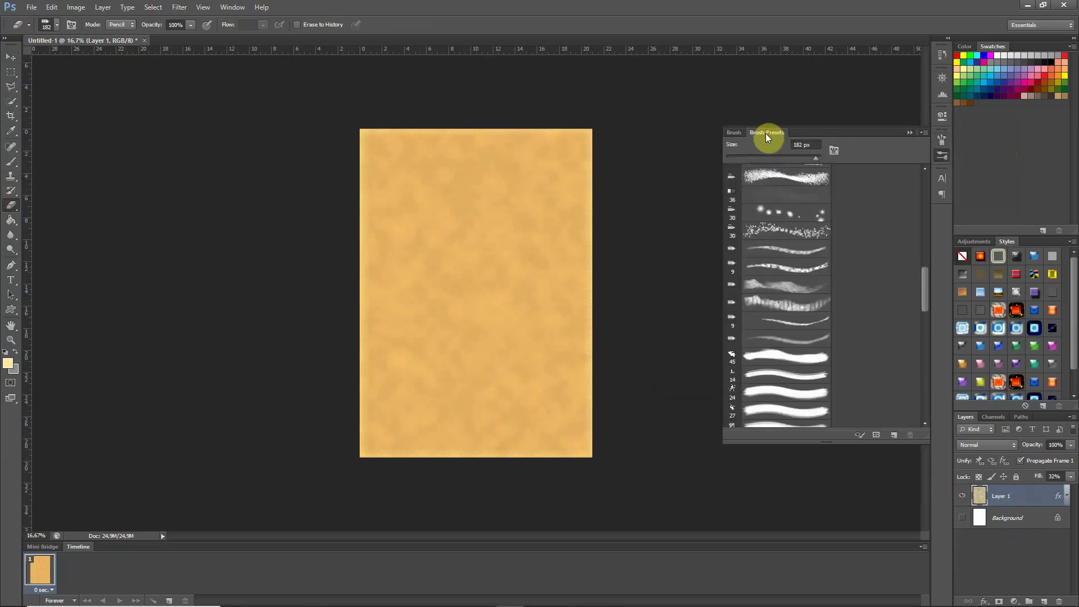
{"action": "scroll", "coordinate": [779, 237], "scroll_direction": "down", "scroll_amount": 1}
{"action": "left_click", "coordinate": [778, 237]}
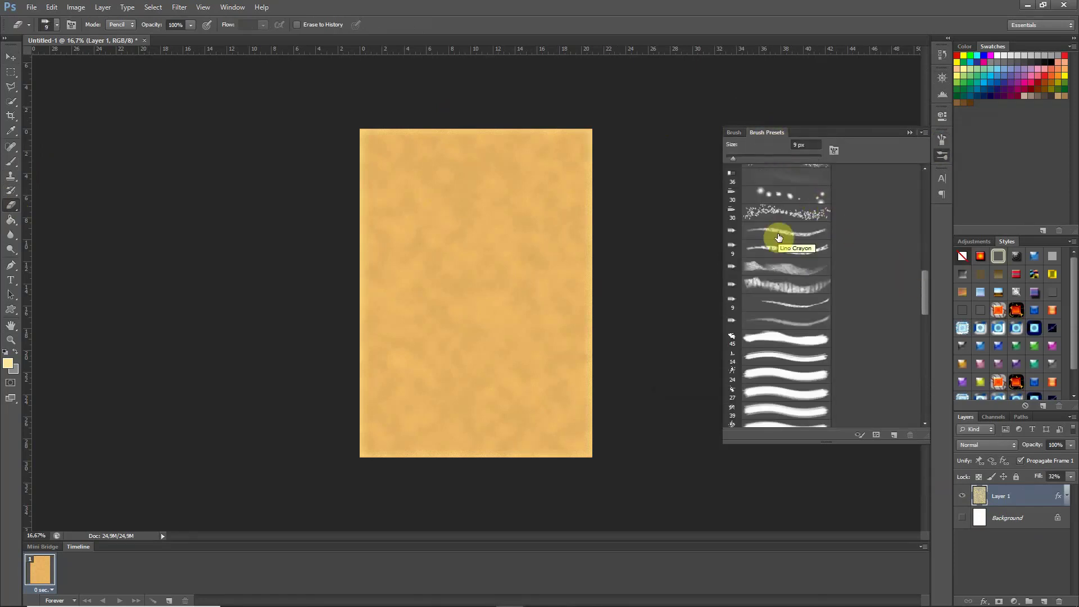
{"action": "left_click", "coordinate": [120, 25]}
{"action": "left_click", "coordinate": [118, 44]}
{"action": "left_click", "coordinate": [909, 133]}
{"action": "left_click", "coordinate": [942, 77]}
Step: Erase the page's top-right corner on Layer 1 into an uneven, worn edge extending along the top
{"action": "left_click", "coordinate": [912, 135]}
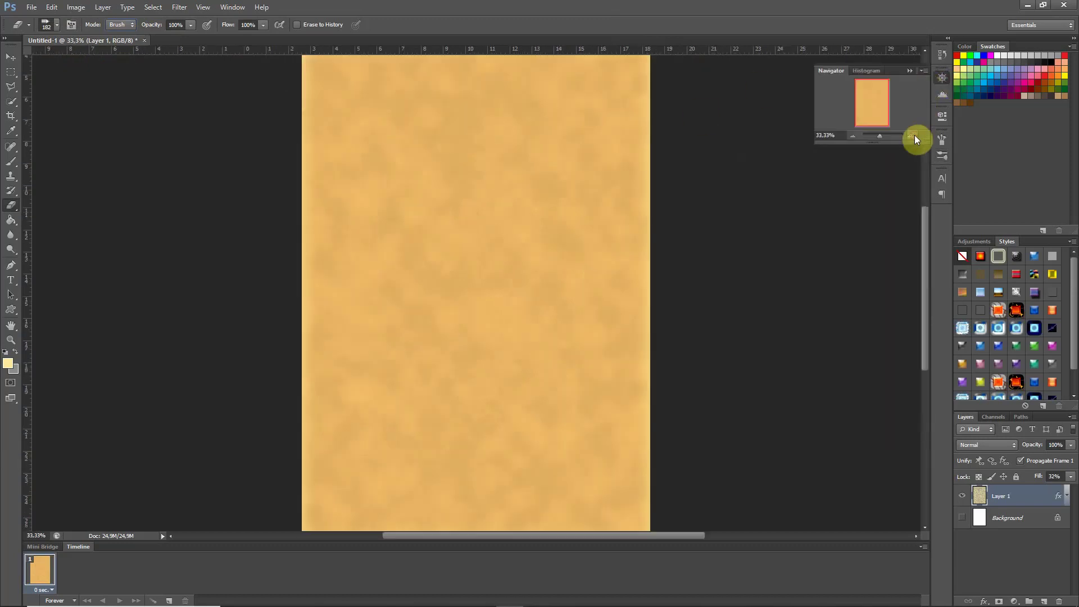
{"action": "scroll", "coordinate": [911, 160], "scroll_direction": "up", "scroll_amount": 3}
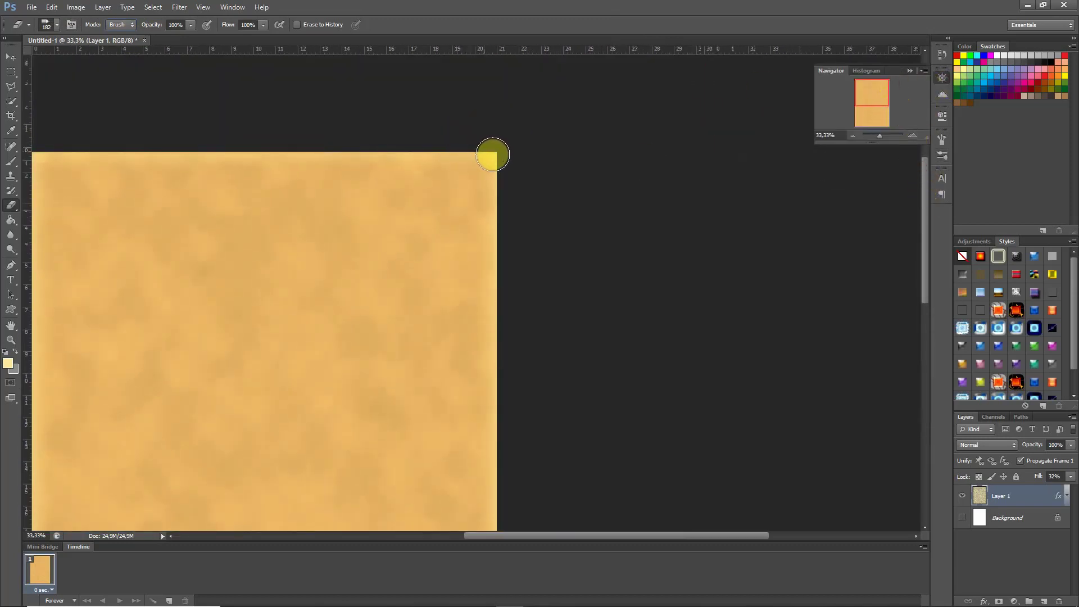
{"action": "mouse_move", "coordinate": [488, 158]}
{"action": "left_mouse_down"}
{"action": "mouse_move", "coordinate": [480, 152]}
{"action": "mouse_move", "coordinate": [494, 159]}
{"action": "left_mouse_up"}
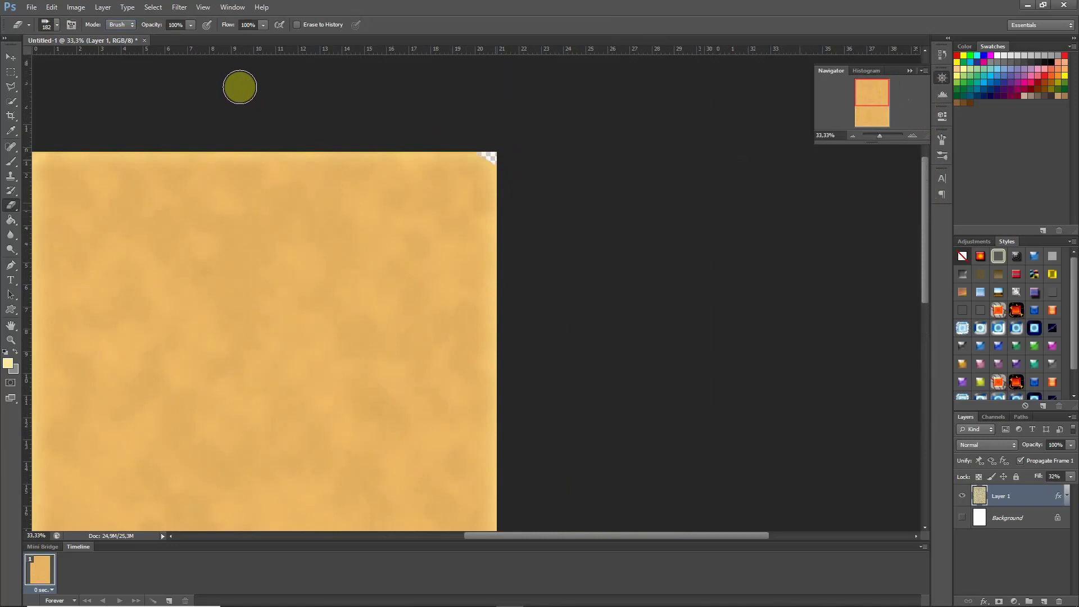
{"action": "double_click", "coordinate": [911, 135]}
{"action": "left_click_drag", "start_coordinate": [874, 99], "coordinate": [890, 77]}
{"action": "left_click_drag", "start_coordinate": [924, 180], "coordinate": [924, 147]}
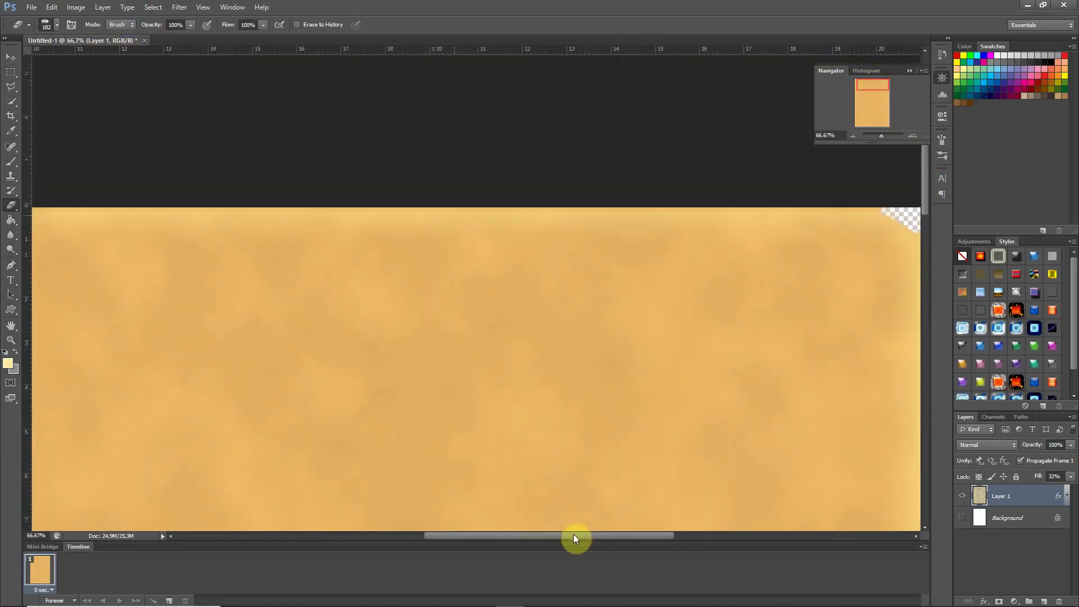
{"action": "left_click_drag", "start_coordinate": [574, 535], "coordinate": [670, 536]}
{"action": "mouse_move", "coordinate": [589, 238]}
{"action": "left_mouse_down"}
{"action": "mouse_move", "coordinate": [539, 205]}
{"action": "mouse_move", "coordinate": [507, 206]}
{"action": "mouse_move", "coordinate": [562, 213]}
{"action": "mouse_move", "coordinate": [597, 252]}
{"action": "mouse_move", "coordinate": [466, 203]}
{"action": "mouse_move", "coordinate": [487, 208]}
{"action": "left_mouse_up"}
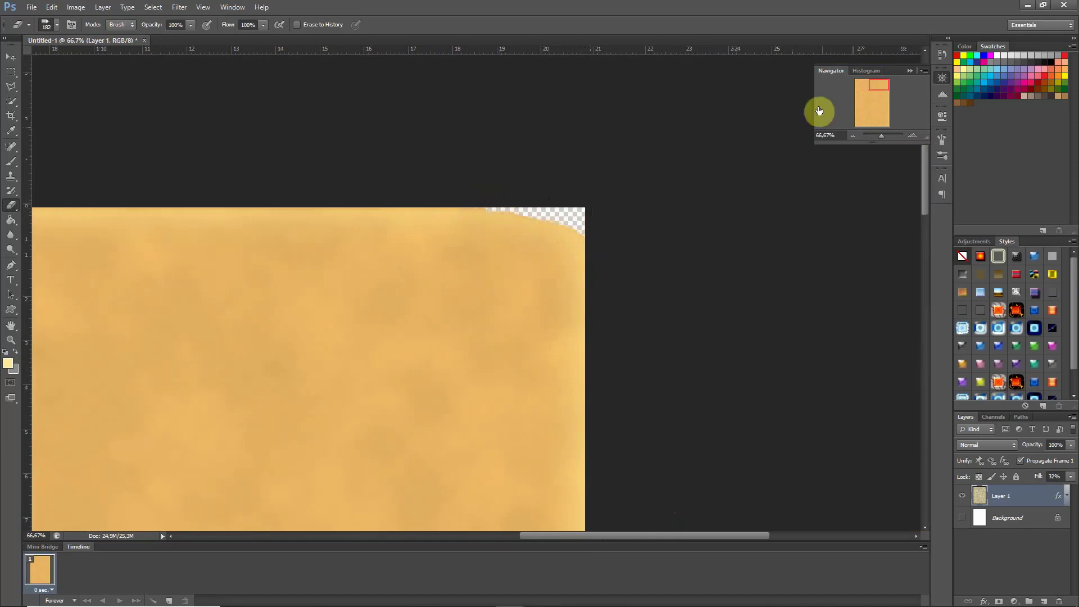
Step: Erase a small uneven piece from the page's top-left corner on Layer 1
{"action": "left_click_drag", "start_coordinate": [869, 87], "coordinate": [838, 82]}
{"action": "left_click_drag", "start_coordinate": [566, 535], "coordinate": [541, 534]}
{"action": "left_click_drag", "start_coordinate": [924, 213], "coordinate": [923, 195]}
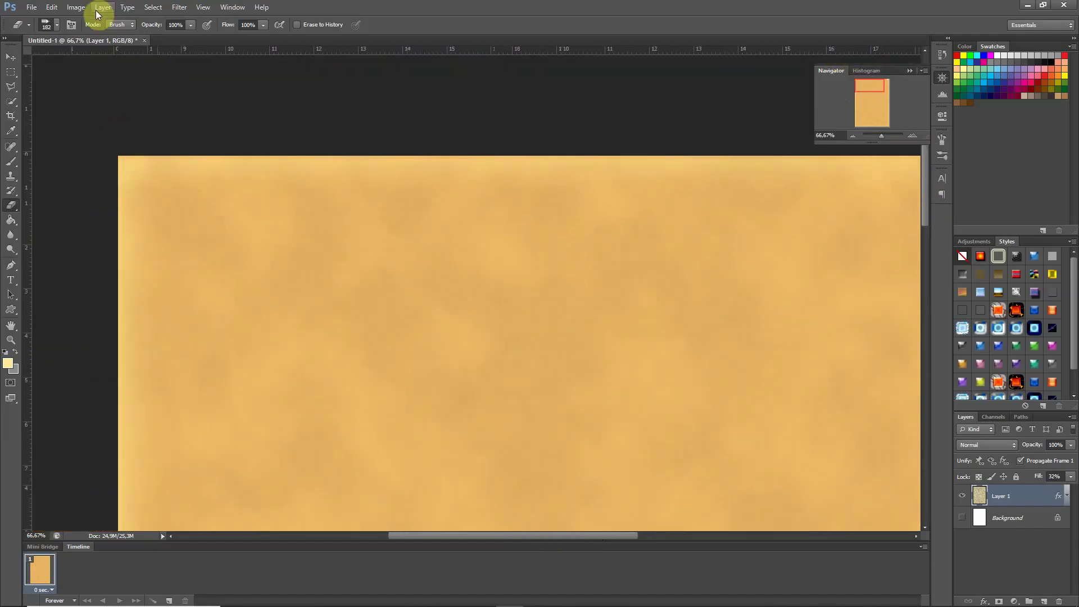
{"action": "mouse_move", "coordinate": [133, 155]}
{"action": "left_mouse_down"}
{"action": "mouse_move", "coordinate": [169, 157]}
{"action": "mouse_move", "coordinate": [125, 160]}
{"action": "mouse_move", "coordinate": [113, 222]}
{"action": "mouse_move", "coordinate": [177, 146]}
{"action": "mouse_move", "coordinate": [165, 149]}
{"action": "mouse_move", "coordinate": [158, 159]}
{"action": "mouse_move", "coordinate": [205, 141]}
{"action": "left_mouse_up"}
Step: Erase a small worn piece from the page's bottom-left corner on Layer 1
{"action": "left_click", "coordinate": [859, 123]}
{"action": "left_click_drag", "start_coordinate": [924, 400], "coordinate": [922, 432]}
{"action": "left_click_drag", "start_coordinate": [617, 535], "coordinate": [567, 534]}
{"action": "mouse_move", "coordinate": [214, 382]}
{"action": "left_mouse_down"}
{"action": "mouse_move", "coordinate": [207, 361]}
{"action": "mouse_move", "coordinate": [234, 400]}
{"action": "mouse_move", "coordinate": [205, 369]}
{"action": "mouse_move", "coordinate": [212, 386]}
{"action": "mouse_move", "coordinate": [254, 396]}
{"action": "mouse_move", "coordinate": [195, 388]}
{"action": "left_mouse_up"}
Step: Erase the page's bottom-right corner on Layer 1 into a rounded, worn shape
{"action": "left_click_drag", "start_coordinate": [521, 536], "coordinate": [657, 535]}
{"action": "mouse_move", "coordinate": [655, 380]}
{"action": "left_mouse_down"}
{"action": "mouse_move", "coordinate": [668, 320]}
{"action": "mouse_move", "coordinate": [664, 397]}
{"action": "mouse_move", "coordinate": [661, 388]}
{"action": "mouse_move", "coordinate": [613, 402]}
{"action": "left_mouse_up"}
{"action": "left_click", "coordinate": [618, 391]}
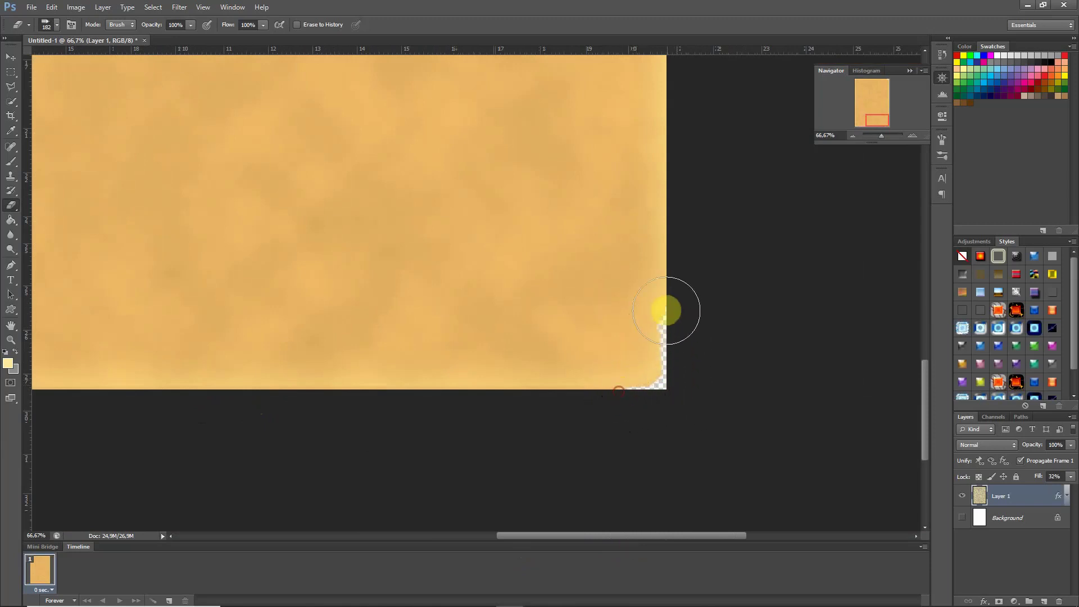
Step: Erase a ragged nick into the right edge of the page on Layer 1
{"action": "left_click_drag", "start_coordinate": [881, 136], "coordinate": [875, 137]}
{"action": "left_click", "coordinate": [912, 136]}
{"action": "left_click", "coordinate": [912, 136]}
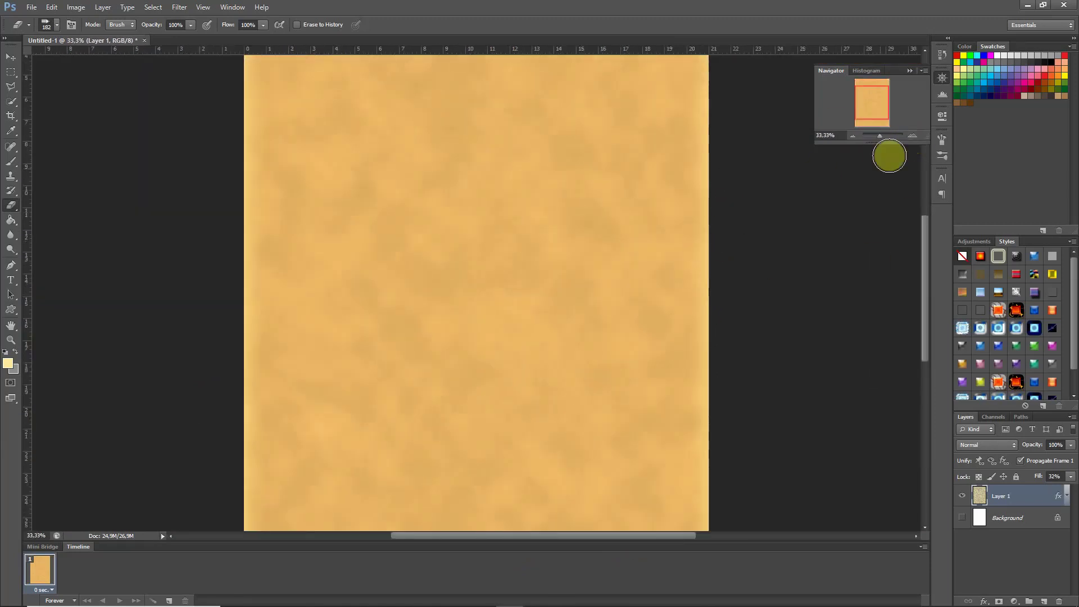
{"action": "left_click", "coordinate": [912, 136]}
{"action": "left_click", "coordinate": [912, 136]}
{"action": "mouse_move", "coordinate": [597, 203]}
{"action": "left_mouse_down"}
{"action": "mouse_move", "coordinate": [602, 169]}
{"action": "mouse_move", "coordinate": [596, 206]}
{"action": "mouse_move", "coordinate": [606, 251]}
{"action": "left_mouse_up"}
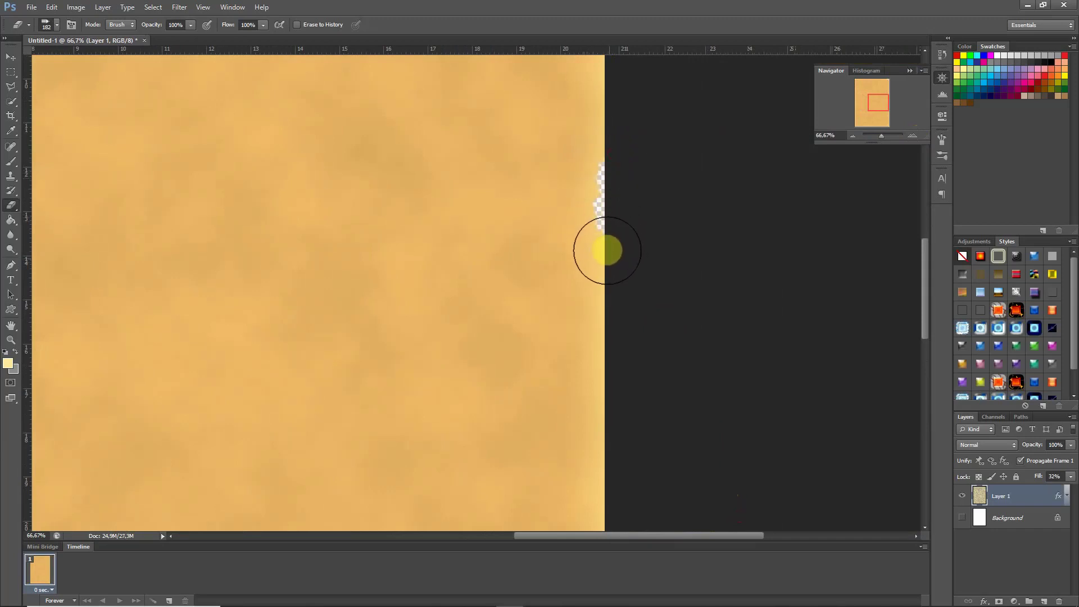
Step: Erase small ragged nicks along the left edge of the page on Layer 1
{"action": "left_click_drag", "start_coordinate": [874, 101], "coordinate": [770, 157]}
{"action": "left_click_drag", "start_coordinate": [471, 536], "coordinate": [415, 535]}
{"action": "mouse_move", "coordinate": [228, 459]}
{"action": "left_mouse_down"}
{"action": "mouse_move", "coordinate": [221, 475]}
{"action": "mouse_move", "coordinate": [228, 446]}
{"action": "mouse_move", "coordinate": [221, 523]}
{"action": "mouse_move", "coordinate": [236, 548]}
{"action": "left_mouse_up"}
{"action": "left_click_drag", "start_coordinate": [867, 119], "coordinate": [860, 130]}
{"action": "left_click_drag", "start_coordinate": [557, 536], "coordinate": [494, 536]}
{"action": "scroll", "coordinate": [388, 344], "scroll_direction": "up", "scroll_amount": 11}
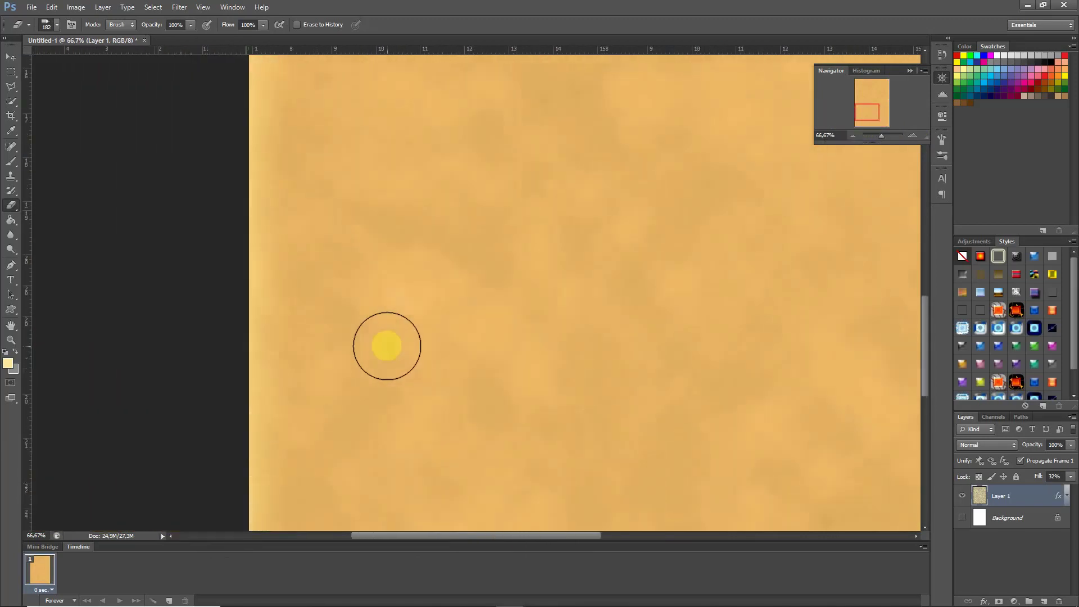
{"action": "mouse_move", "coordinate": [248, 175]}
{"action": "left_mouse_down"}
{"action": "mouse_move", "coordinate": [246, 121]}
{"action": "mouse_move", "coordinate": [239, 193]}
{"action": "left_mouse_up"}
{"action": "left_click", "coordinate": [854, 136]}
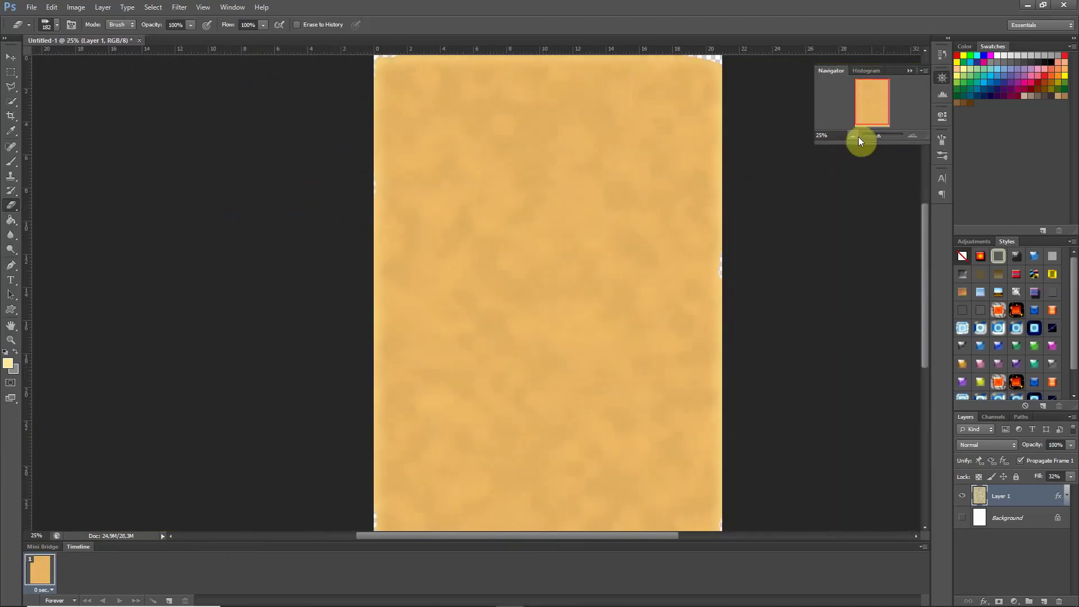
{"action": "left_click", "coordinate": [855, 137]}
Step: Duplicate Layer 1 as Layer 1 copy within the same document
{"action": "left_click", "coordinate": [11, 57]}
{"action": "right_click", "coordinate": [1006, 495]}
{"action": "left_click", "coordinate": [1009, 143]}
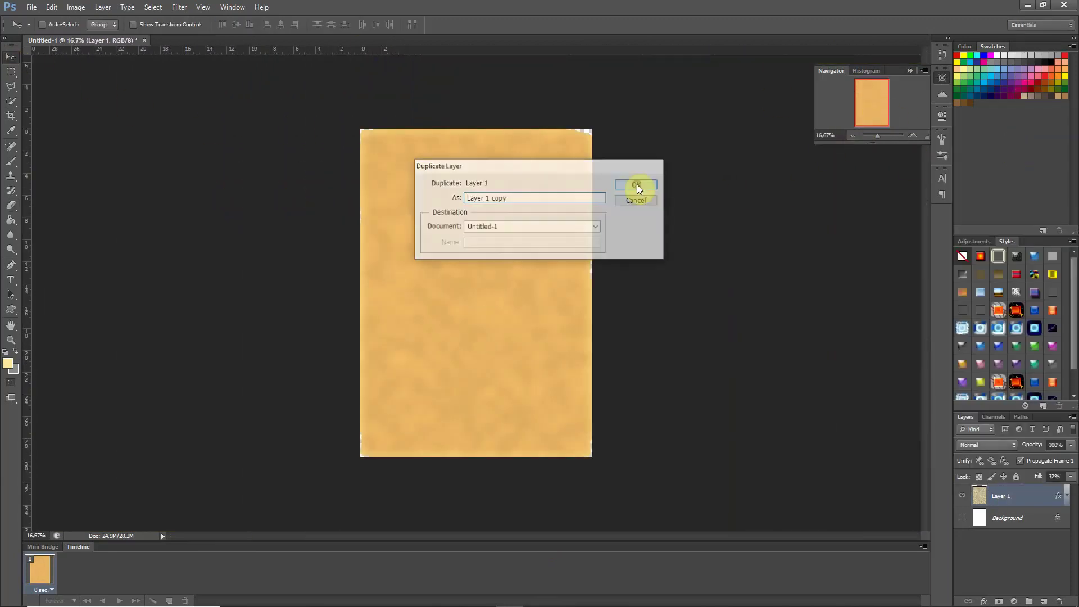
{"action": "left_click", "coordinate": [635, 184]}
Step: Warp Layer 1 copy, pulling its top-right corner slightly inward and bending the upper part of its right edge
{"action": "key", "text": "ctrl+t"}
{"action": "right_click", "coordinate": [543, 176]}
{"action": "left_click", "coordinate": [579, 257]}
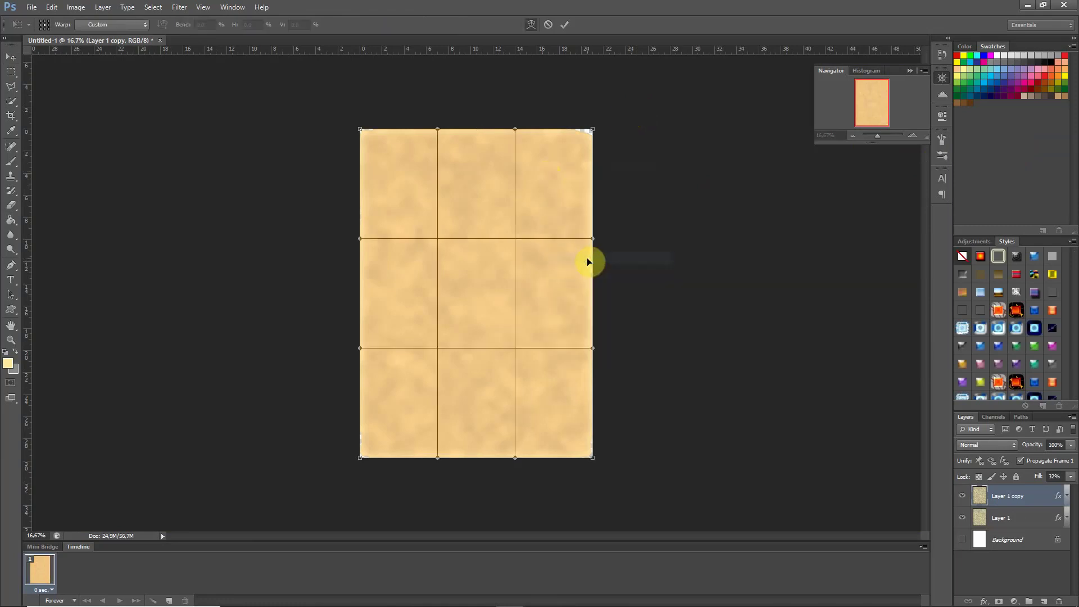
{"action": "left_click", "coordinate": [911, 136]}
{"action": "left_click", "coordinate": [912, 140]}
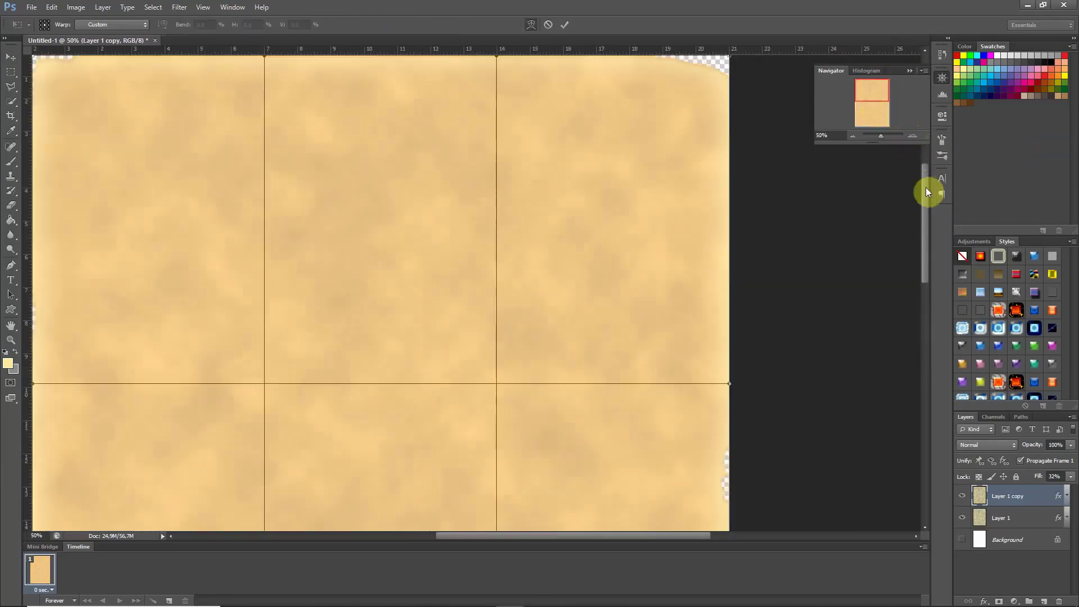
{"action": "scroll", "coordinate": [923, 180], "scroll_direction": "up", "scroll_amount": 3}
{"action": "left_click_drag", "start_coordinate": [730, 186], "coordinate": [726, 193]}
{"action": "left_click_drag", "start_coordinate": [505, 189], "coordinate": [494, 180]}
{"action": "scroll", "coordinate": [750, 445], "scroll_direction": "down", "scroll_amount": 2}
{"action": "left_click_drag", "start_coordinate": [729, 469], "coordinate": [734, 471]}
{"action": "left_click_drag", "start_coordinate": [727, 149], "coordinate": [725, 149]}
Step: Warp the left side of Layer 1 copy, pulling its top-left and bottom-left corners slightly inward and bending its left edge
{"action": "left_click_drag", "start_coordinate": [664, 535], "coordinate": [571, 535]}
{"action": "left_click_drag", "start_coordinate": [331, 145], "coordinate": [337, 146]}
{"action": "left_click_drag", "start_coordinate": [331, 470], "coordinate": [333, 469]}
{"action": "scroll", "coordinate": [449, 458], "scroll_direction": "down", "scroll_amount": 5}
{"action": "scroll", "coordinate": [448, 444], "scroll_direction": "down", "scroll_amount": 4}
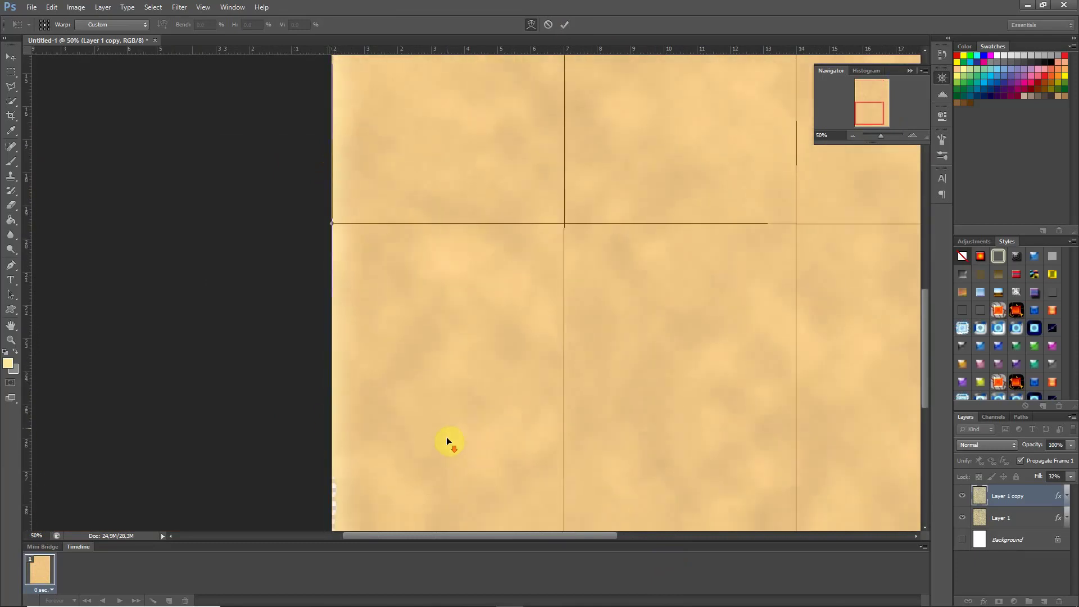
{"action": "left_click_drag", "start_coordinate": [335, 396], "coordinate": [338, 392]}
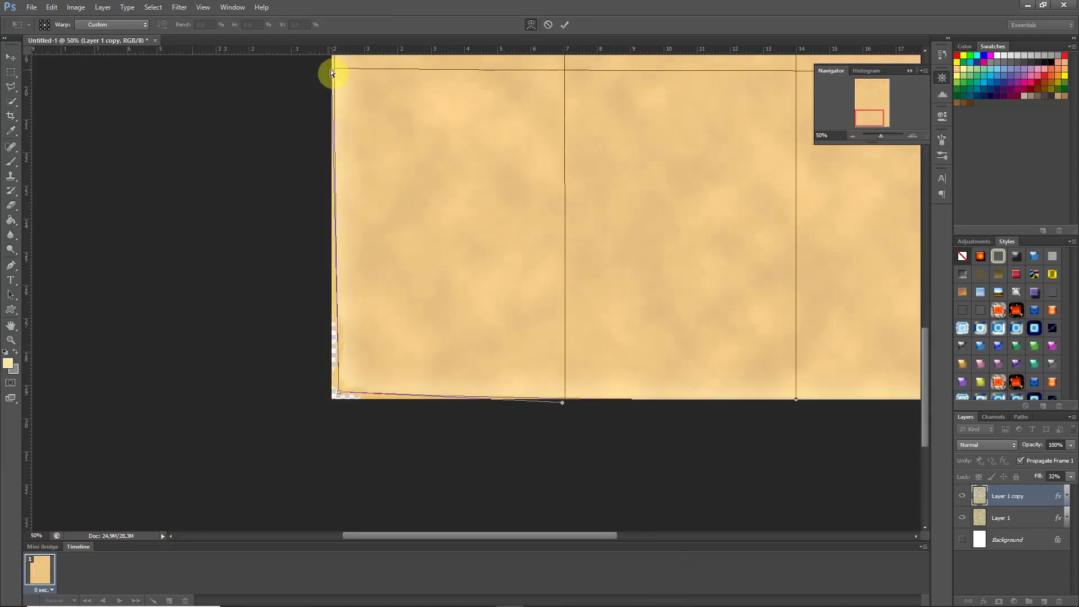
{"action": "scroll", "coordinate": [332, 68], "scroll_direction": "up", "scroll_amount": 1}
{"action": "left_click_drag", "start_coordinate": [329, 126], "coordinate": [325, 127]}
Step: Pull the bottom-right corner of Layer 1 copy slightly inward, adjust its right edge and apply the warp
{"action": "scroll", "coordinate": [595, 486], "scroll_direction": "right", "scroll_amount": 5}
{"action": "left_click_drag", "start_coordinate": [693, 451], "coordinate": [686, 444]}
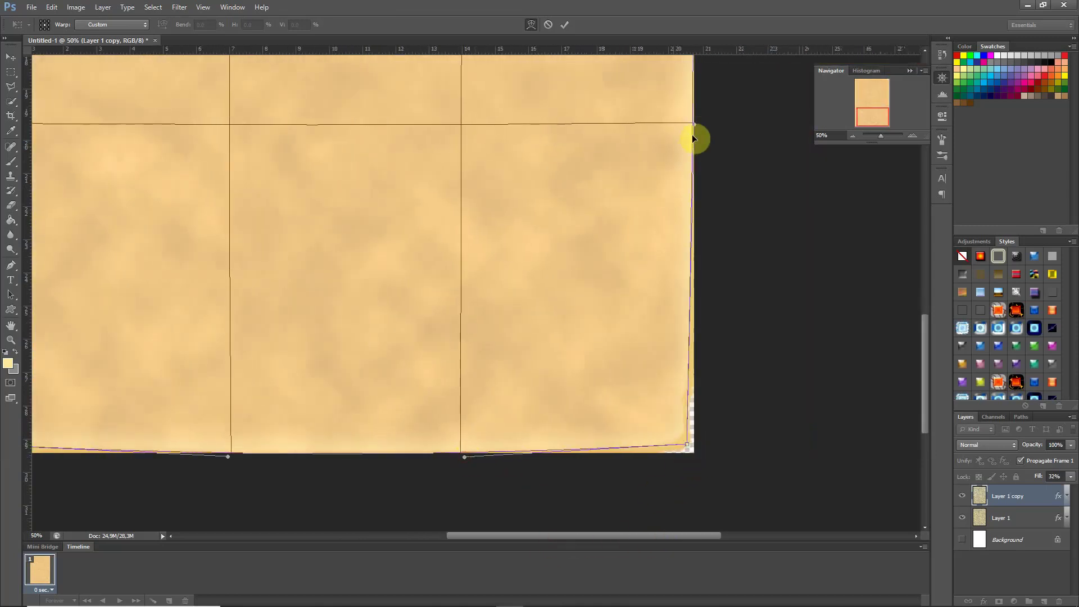
{"action": "scroll", "coordinate": [720, 235], "scroll_direction": "up", "scroll_amount": 8}
{"action": "scroll", "coordinate": [700, 260], "scroll_direction": "left", "scroll_amount": 1}
{"action": "left_click_drag", "start_coordinate": [732, 235], "coordinate": [724, 240]}
{"action": "left_click", "coordinate": [852, 135]}
{"action": "left_click", "coordinate": [852, 135]}
{"action": "left_click", "coordinate": [564, 24]}
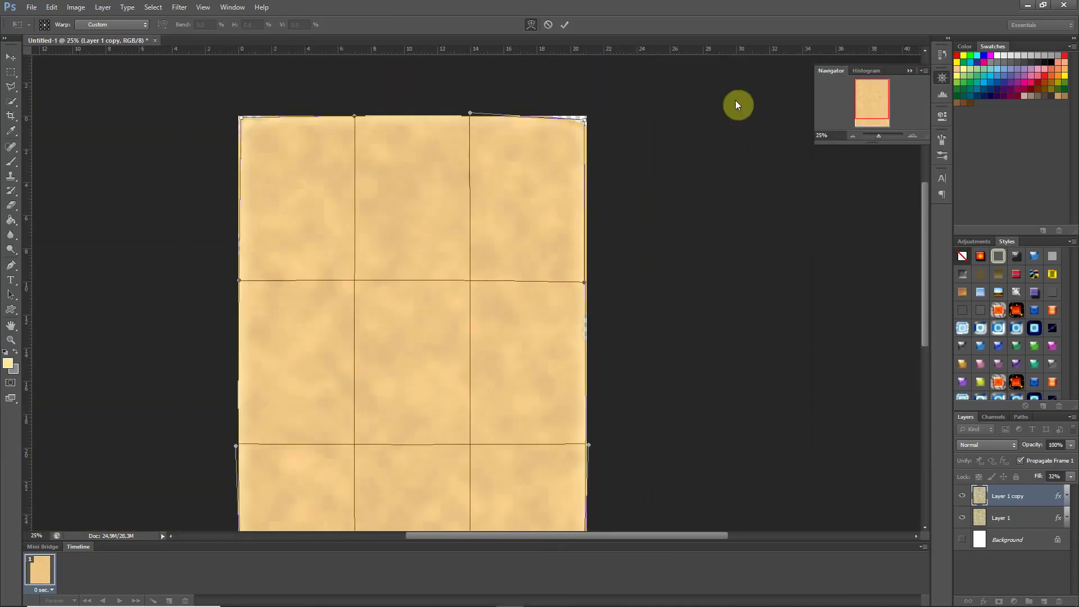
Step: Change the Inner Glow on Layer 1 copy to Multiply with about 38% opacity and a size of 191 px
{"action": "double_click", "coordinate": [1059, 500]}
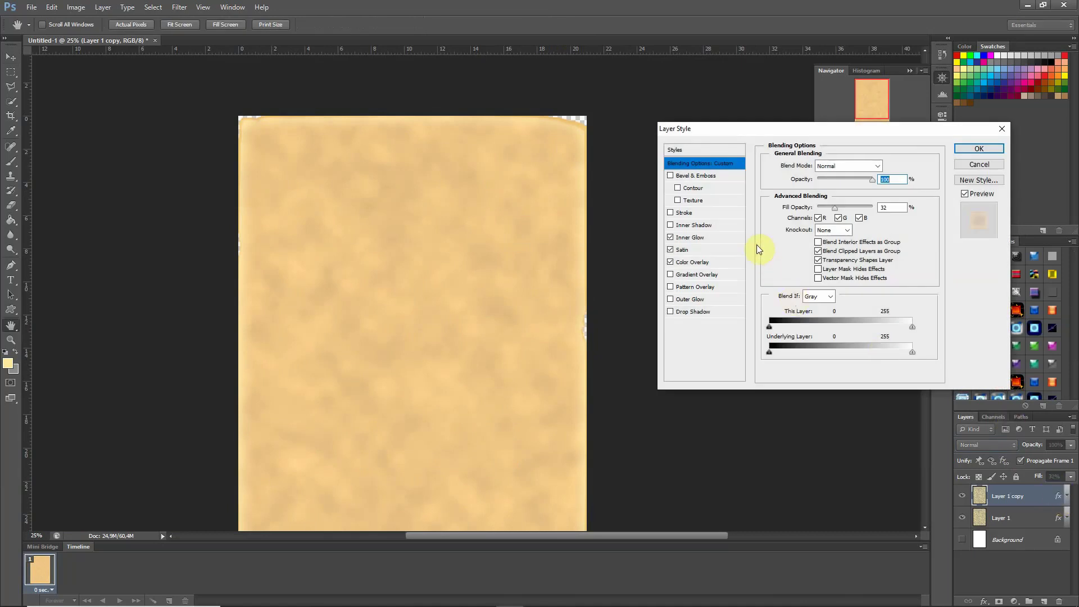
{"action": "left_click", "coordinate": [705, 237]}
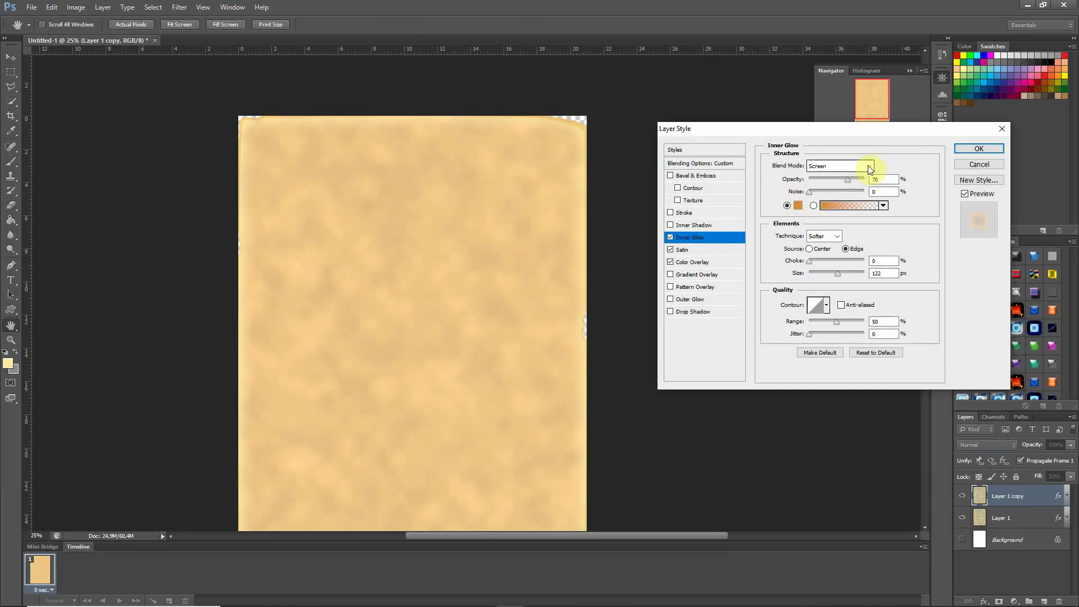
{"action": "left_click", "coordinate": [868, 166]}
{"action": "left_click", "coordinate": [845, 210]}
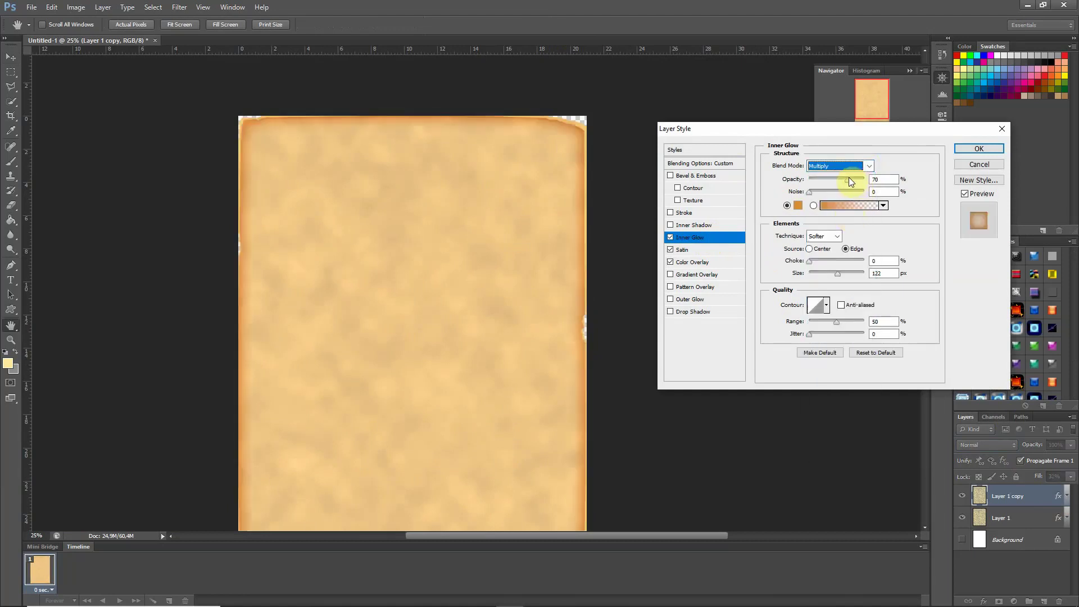
{"action": "left_click_drag", "start_coordinate": [838, 180], "coordinate": [818, 184]}
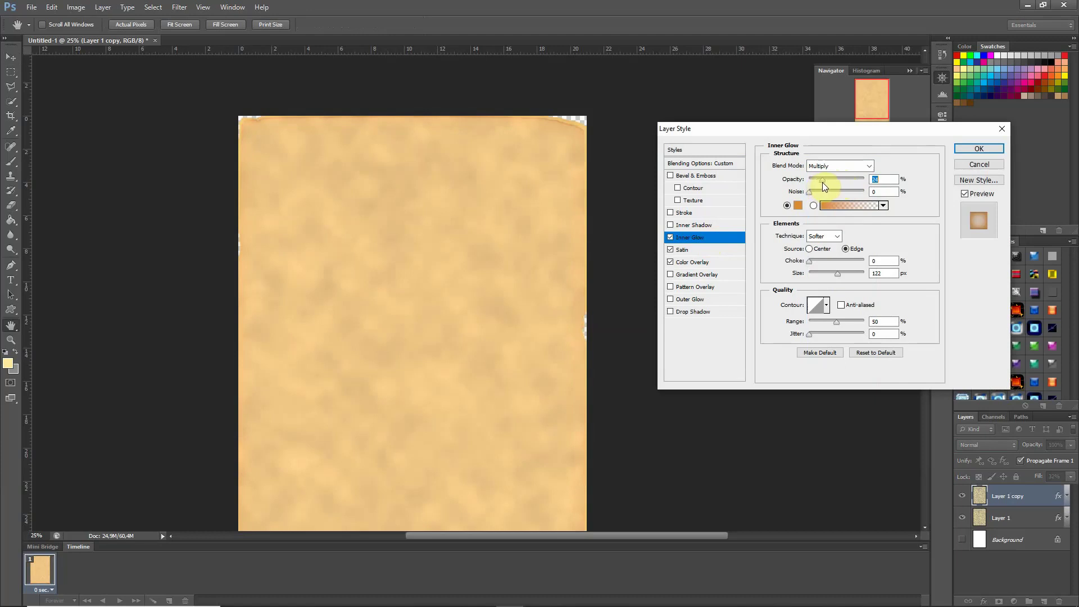
{"action": "left_click", "coordinate": [837, 274]}
{"action": "left_click_drag", "start_coordinate": [838, 274], "coordinate": [868, 280]}
{"action": "left_click_drag", "start_coordinate": [822, 181], "coordinate": [825, 181]}
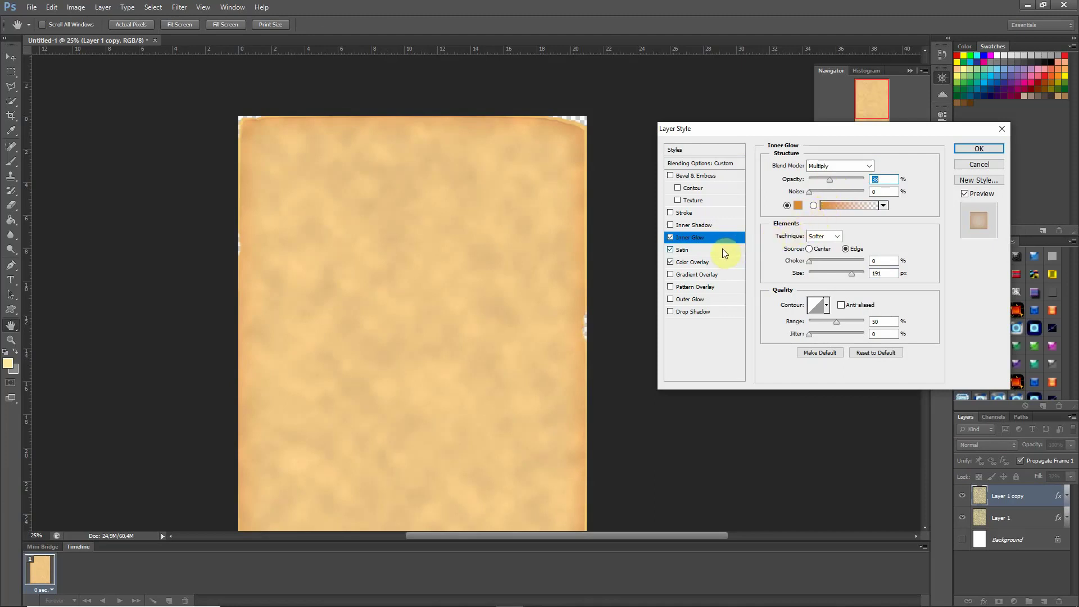
{"action": "left_click", "coordinate": [977, 150]}
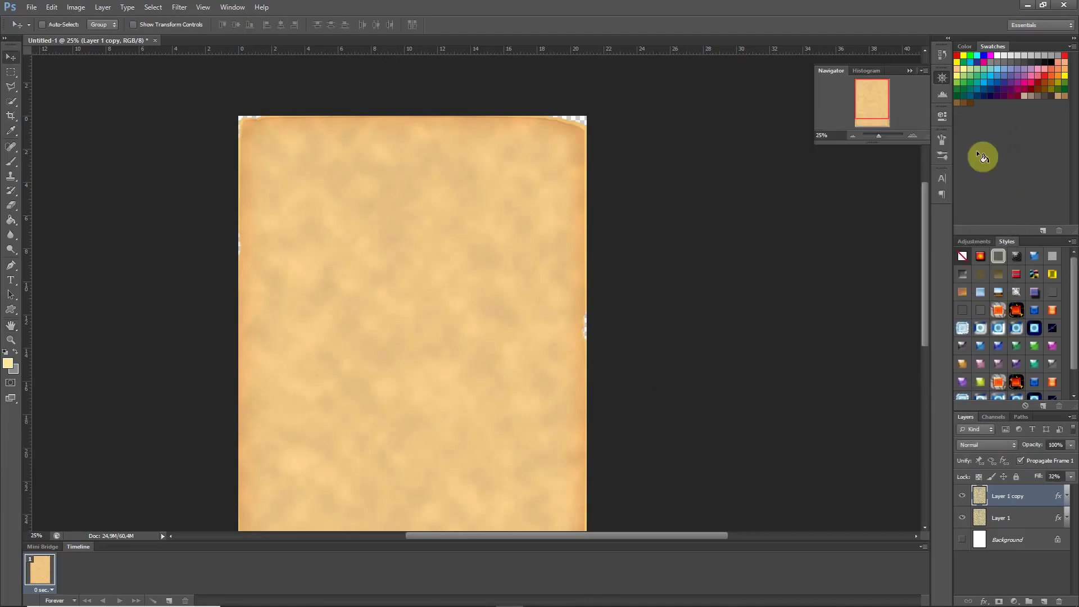
{"action": "left_click", "coordinate": [853, 136]}
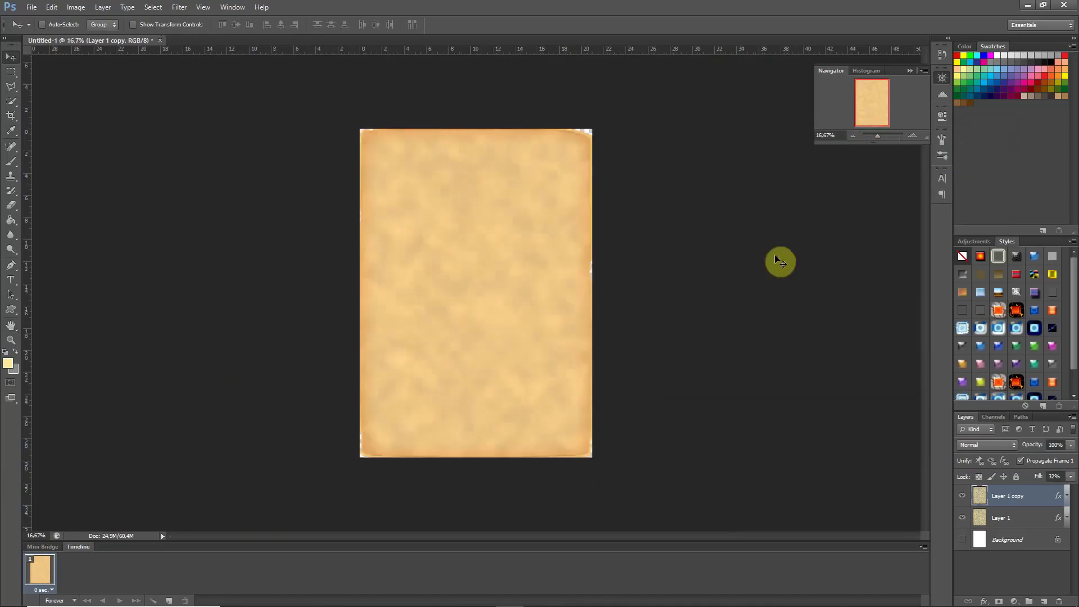
Step: Apply the Dust & Scratches filter to Layer 1 copy with a radius of 100 pixels and a threshold of 35 levels
{"action": "left_click", "coordinate": [10, 234]}
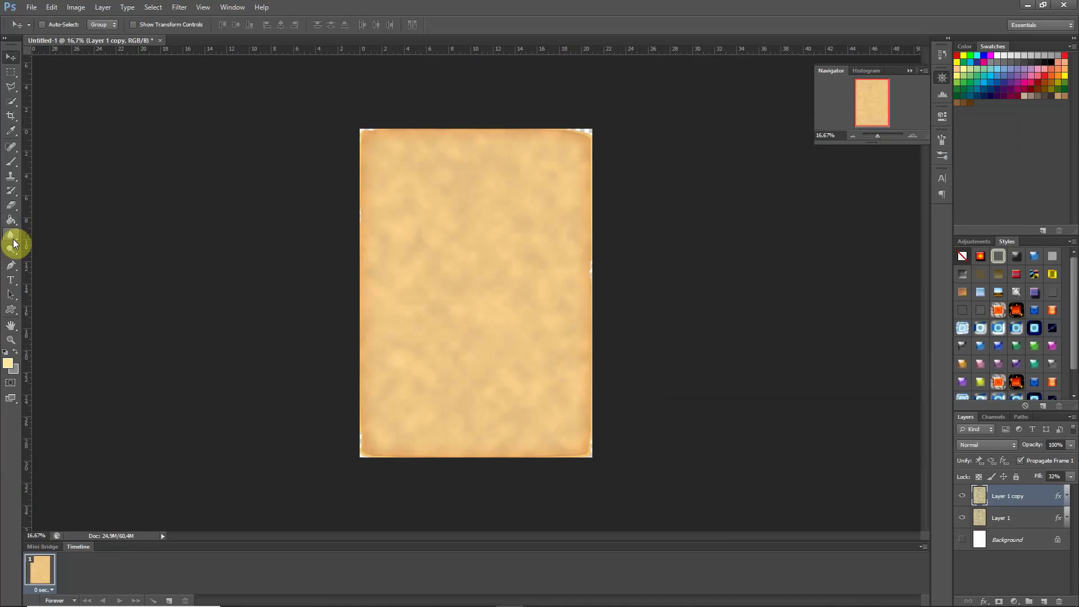
{"action": "left_click", "coordinate": [169, 9]}
{"action": "mouse_move", "coordinate": [206, 137]}
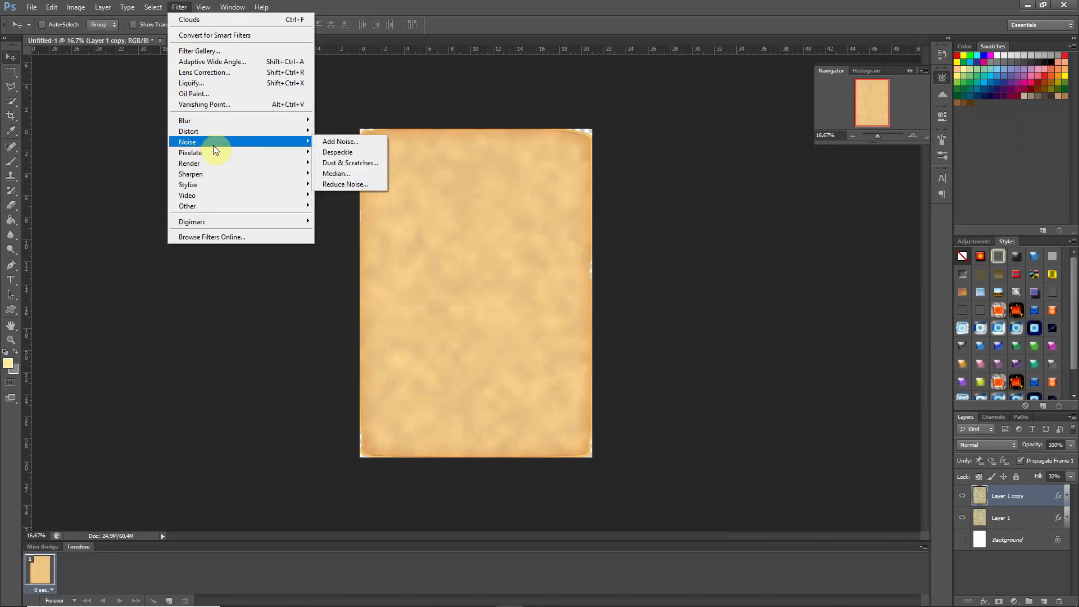
{"action": "left_click", "coordinate": [354, 163]}
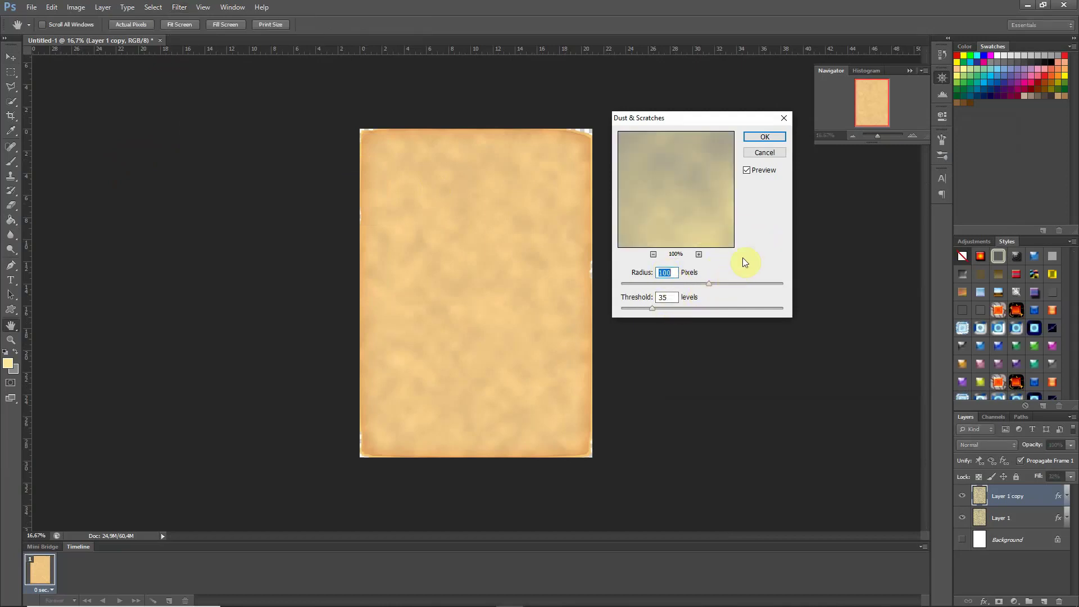
{"action": "left_click", "coordinate": [766, 137]}
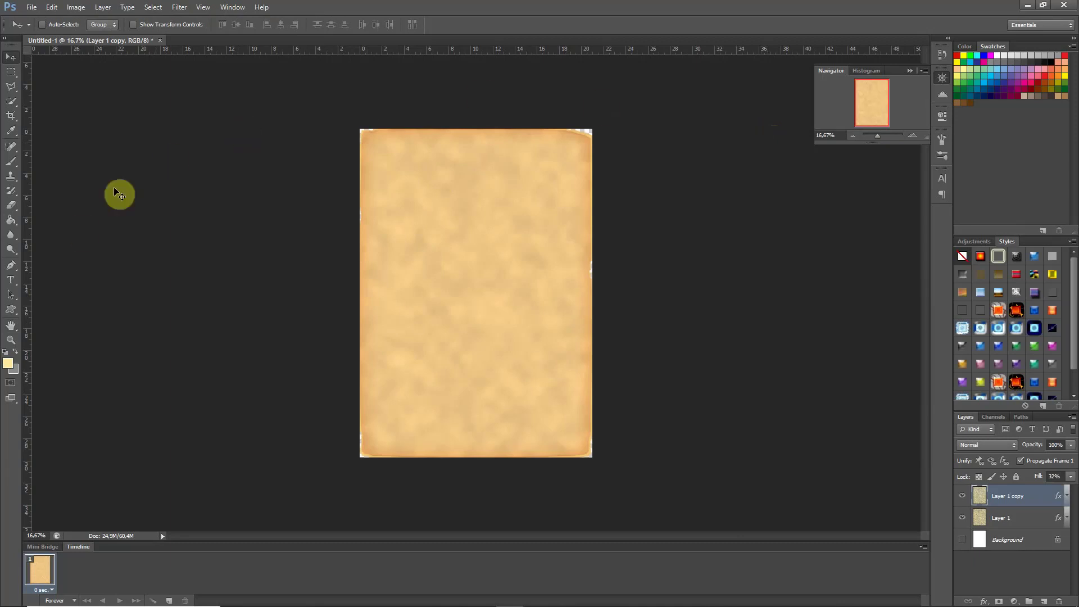
Step: Set the foreground colour to dc8a31 and add a new empty layer above Layer 1 copy
{"action": "left_click", "coordinate": [8, 364]}
{"action": "left_click_drag", "start_coordinate": [838, 266], "coordinate": [792, 265]}
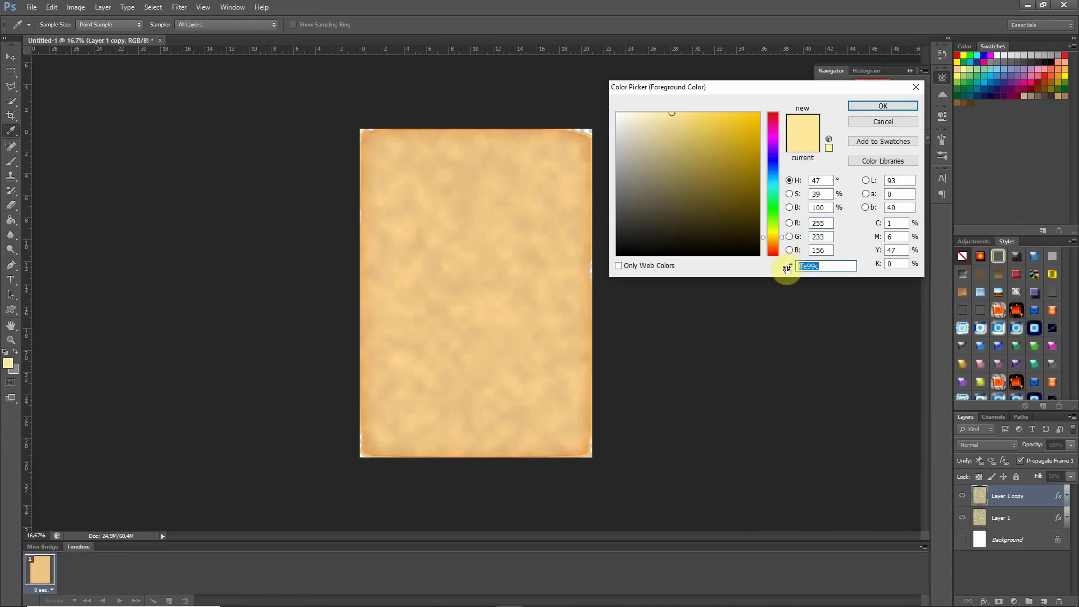
{"action": "type", "text": "dc8a31"}
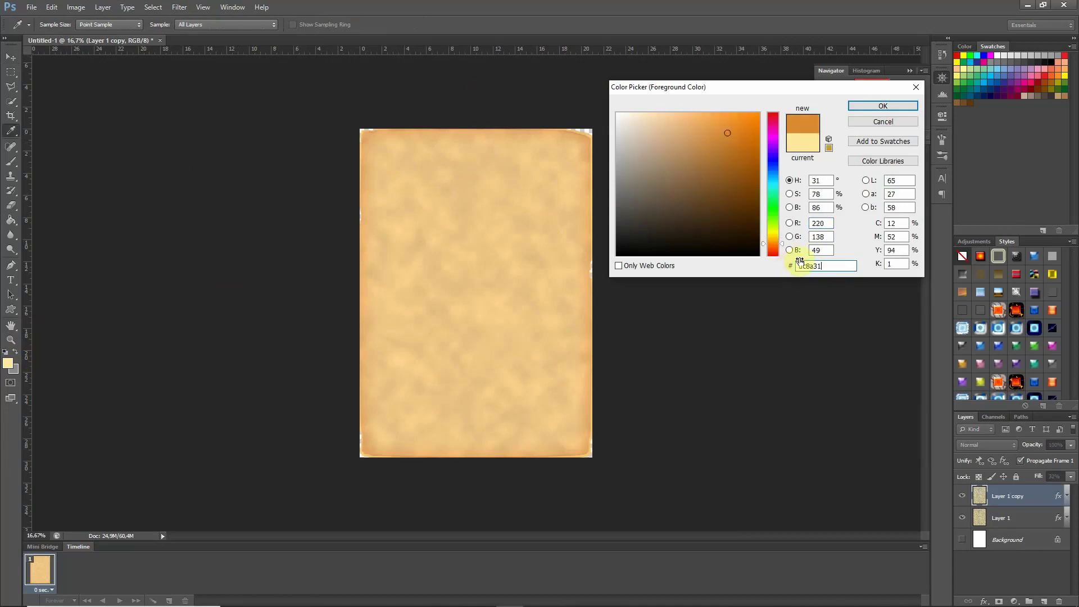
{"action": "left_click", "coordinate": [898, 107]}
{"action": "key", "text": "v"}
{"action": "left_click", "coordinate": [1043, 601]}
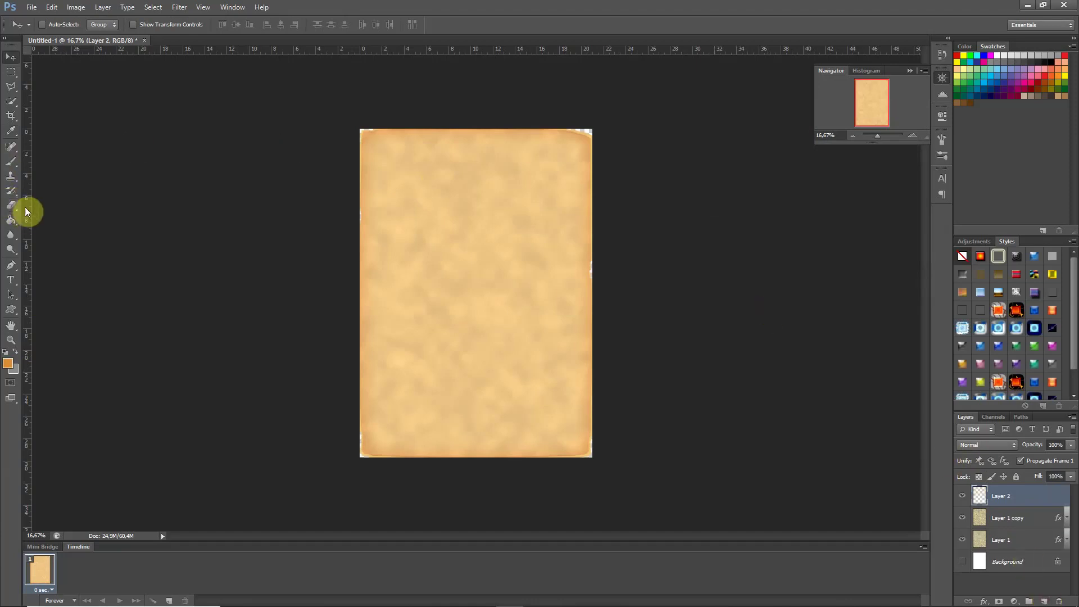
Step: Paint two straight fold lines on Layer 2 with a 13 px brush, one horizontal and one vertical, crossing mid-page from edge to edge
{"action": "left_click", "coordinate": [12, 162]}
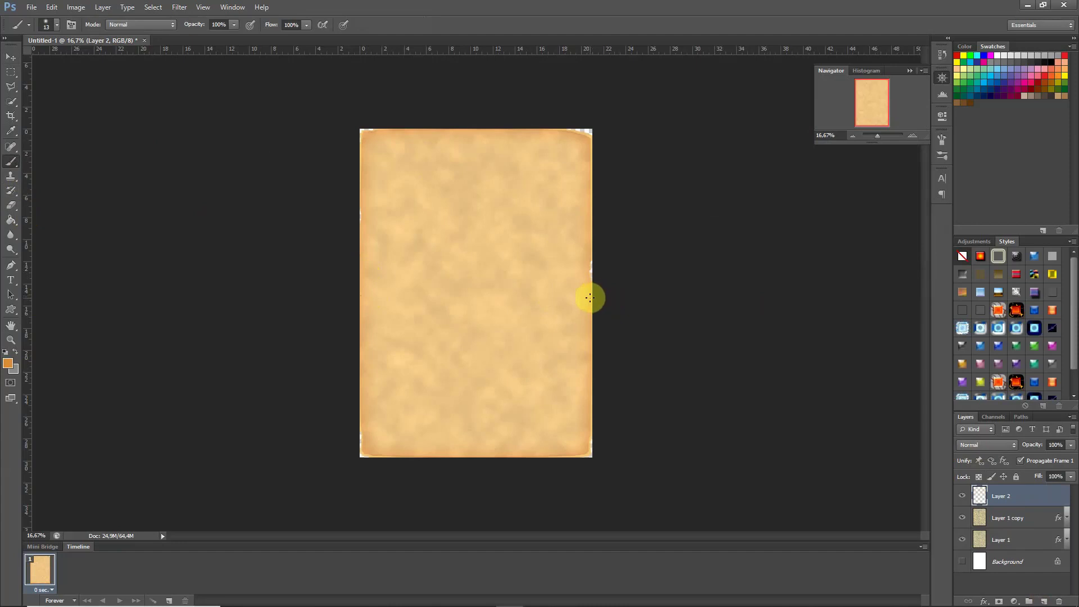
{"action": "left_click", "coordinate": [359, 297], "text": "shift"}
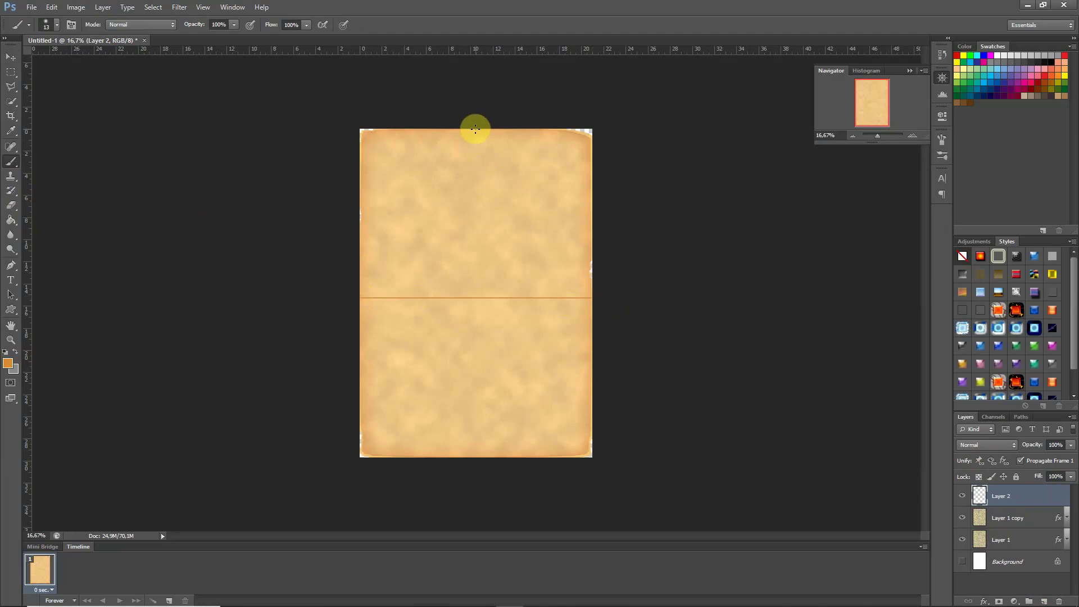
{"action": "left_click", "coordinate": [476, 456], "text": "shift"}
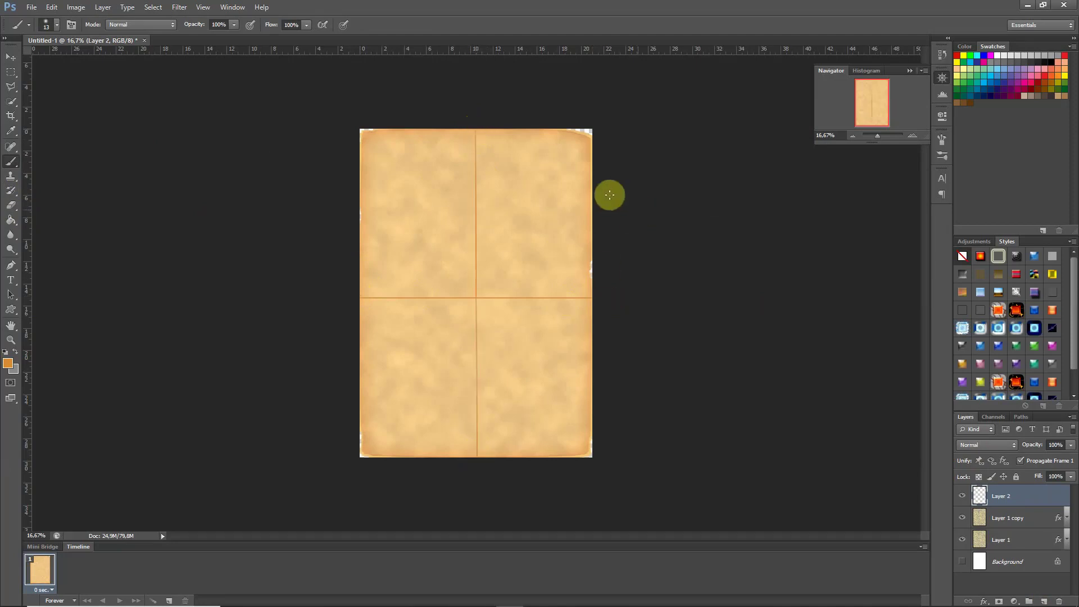
{"action": "left_click", "coordinate": [11, 56]}
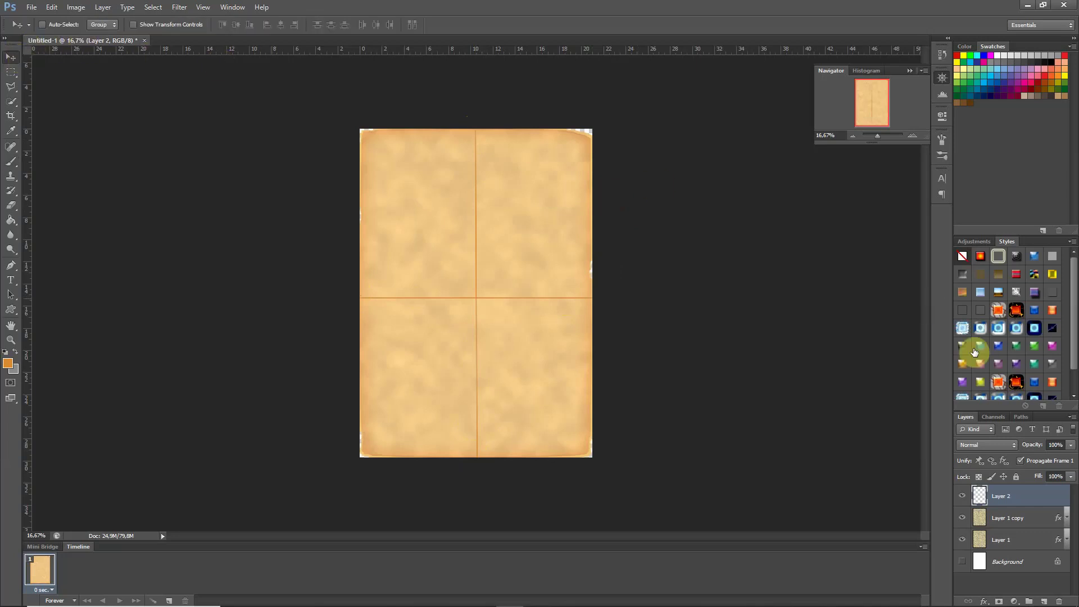
Step: Add a Bevel & Emboss effect to Layer 2 with the Outer Bevel style and shadow colour dc8a31
{"action": "right_click", "coordinate": [1023, 489]}
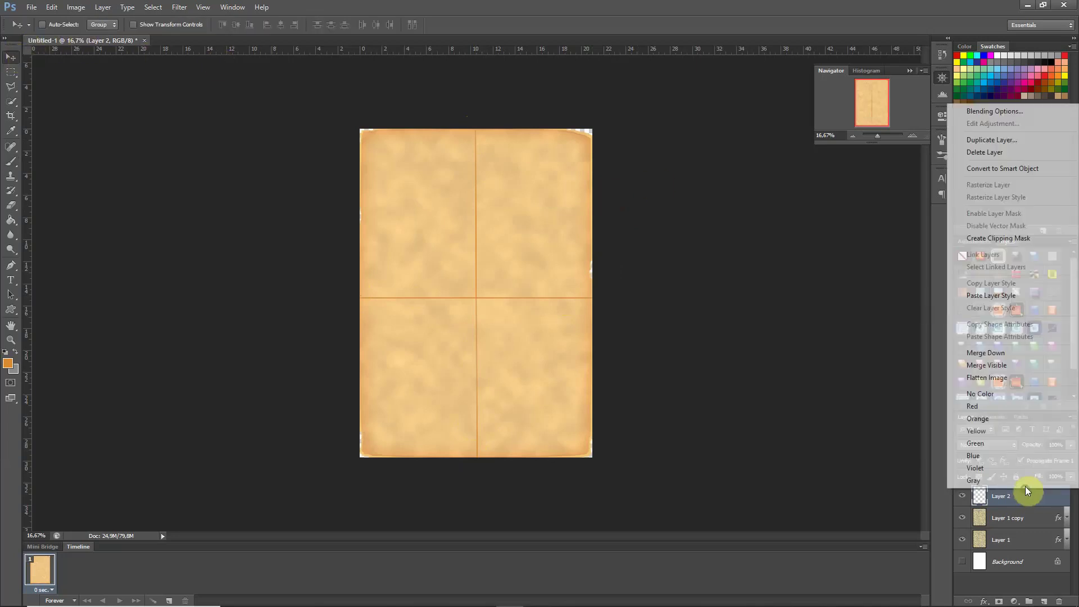
{"action": "left_click", "coordinate": [998, 114]}
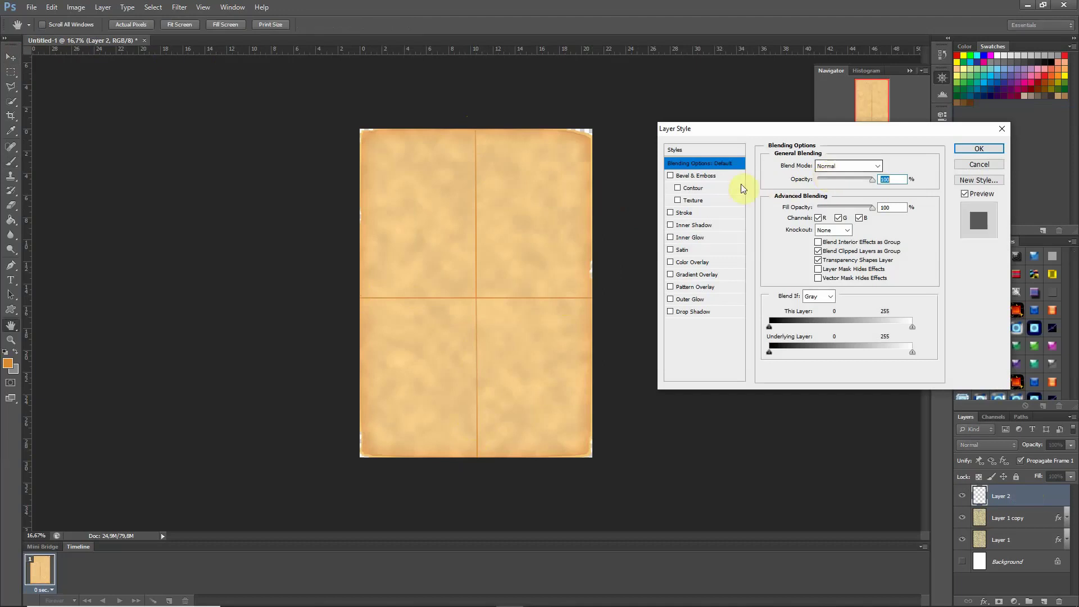
{"action": "left_click", "coordinate": [709, 178]}
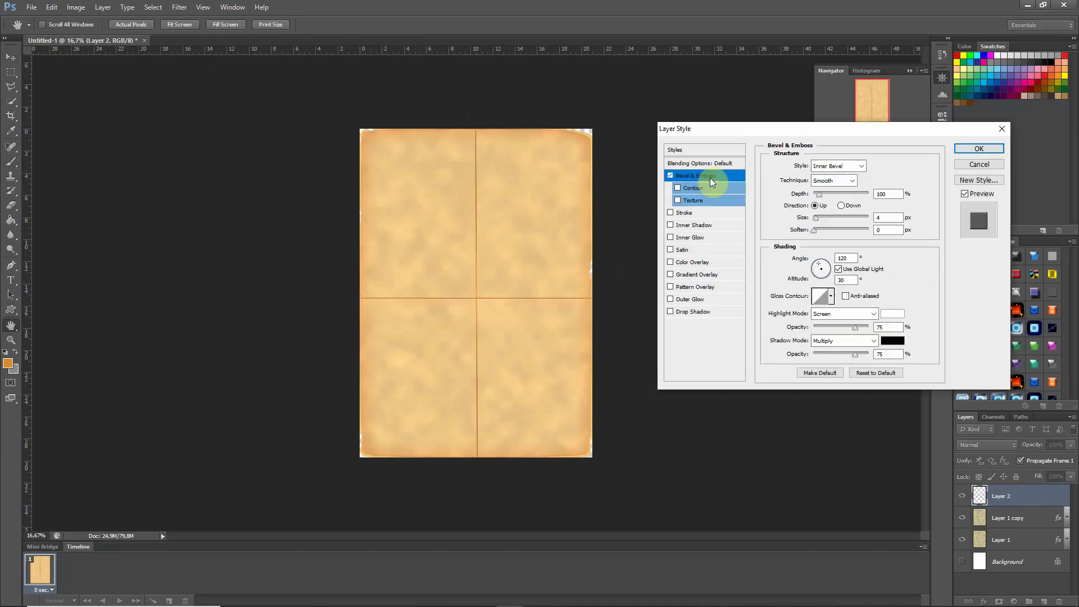
{"action": "left_click", "coordinate": [860, 166]}
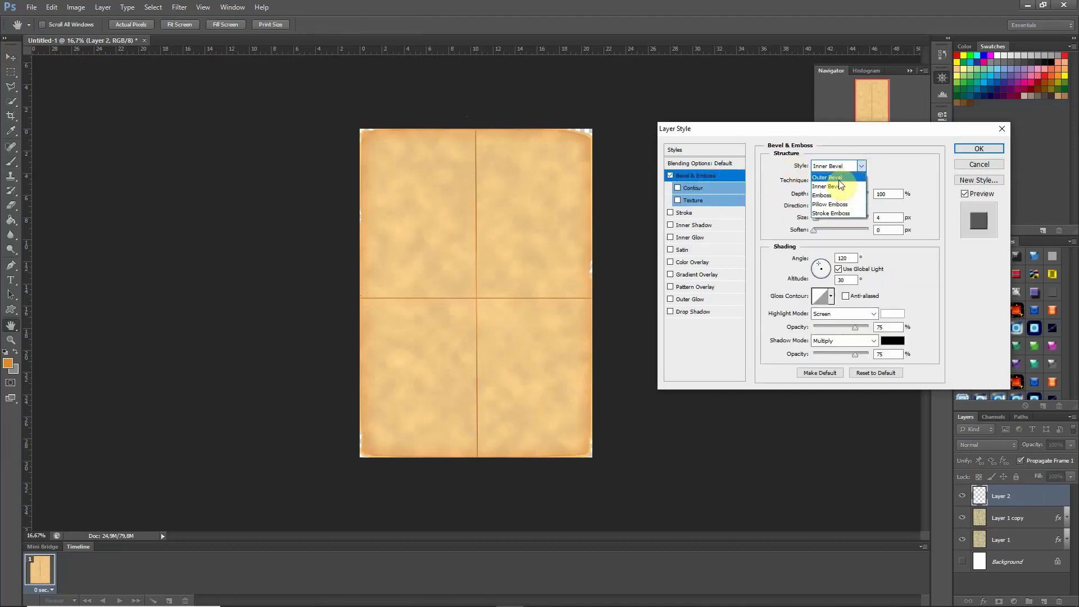
{"action": "left_click", "coordinate": [837, 178]}
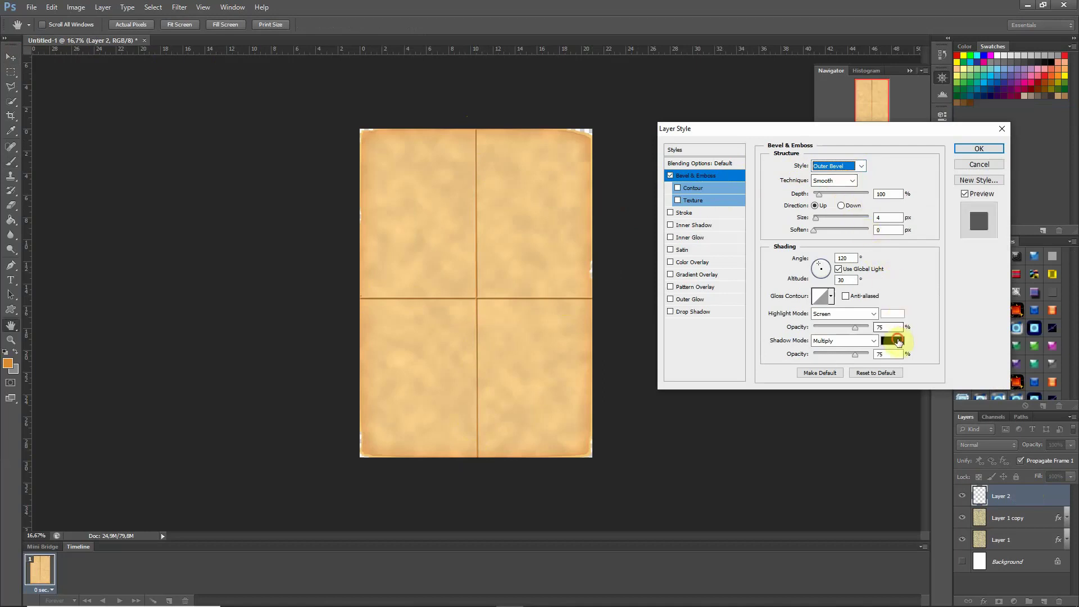
{"action": "left_click", "coordinate": [892, 340]}
{"action": "double_click", "coordinate": [836, 265]}
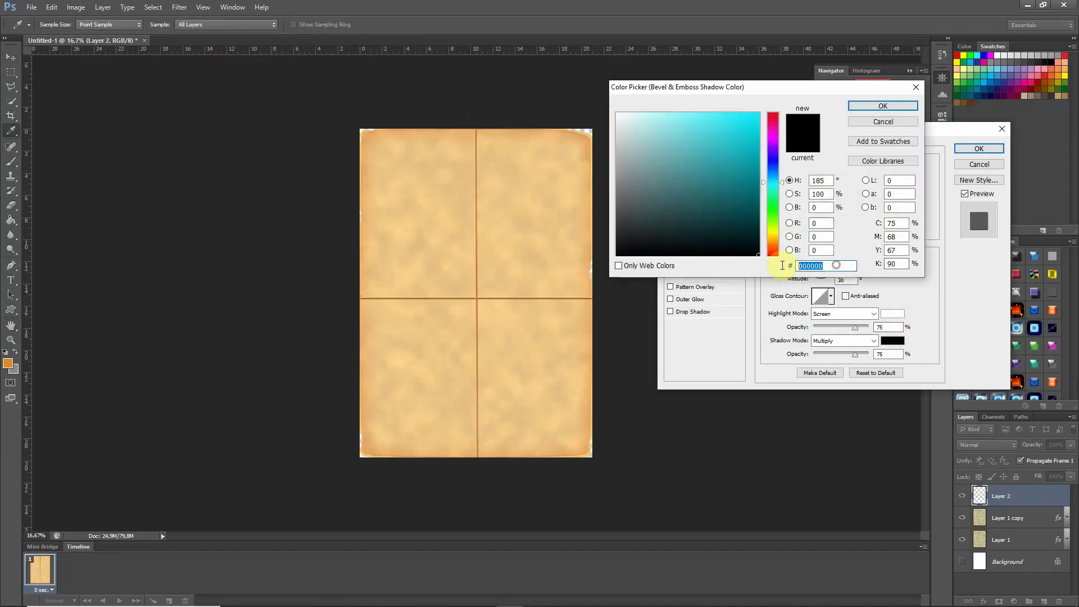
{"action": "key", "text": "ctrl+v"}
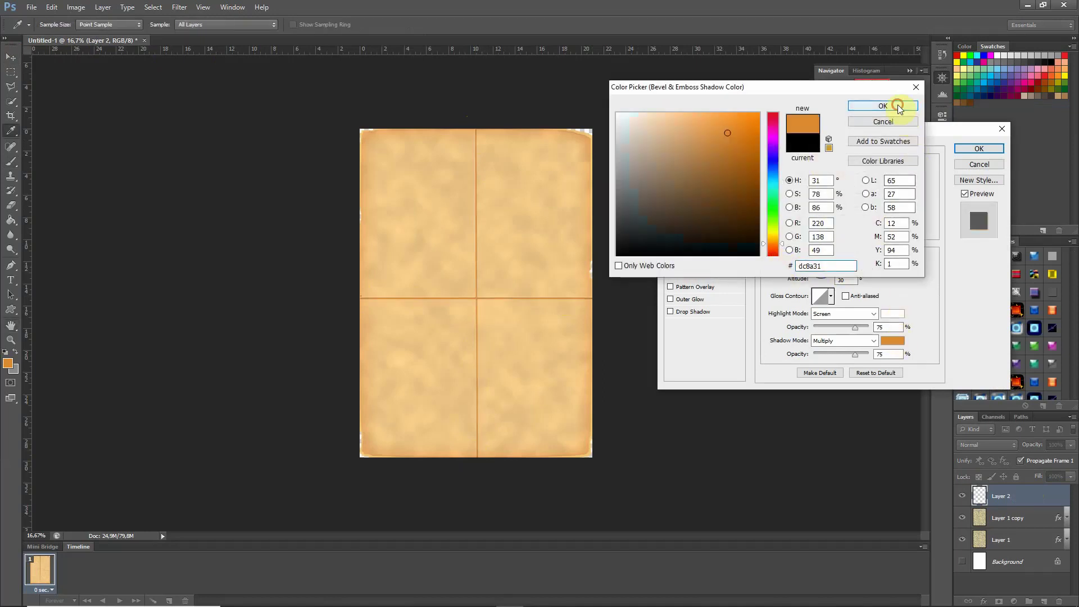
{"action": "left_click", "coordinate": [895, 105]}
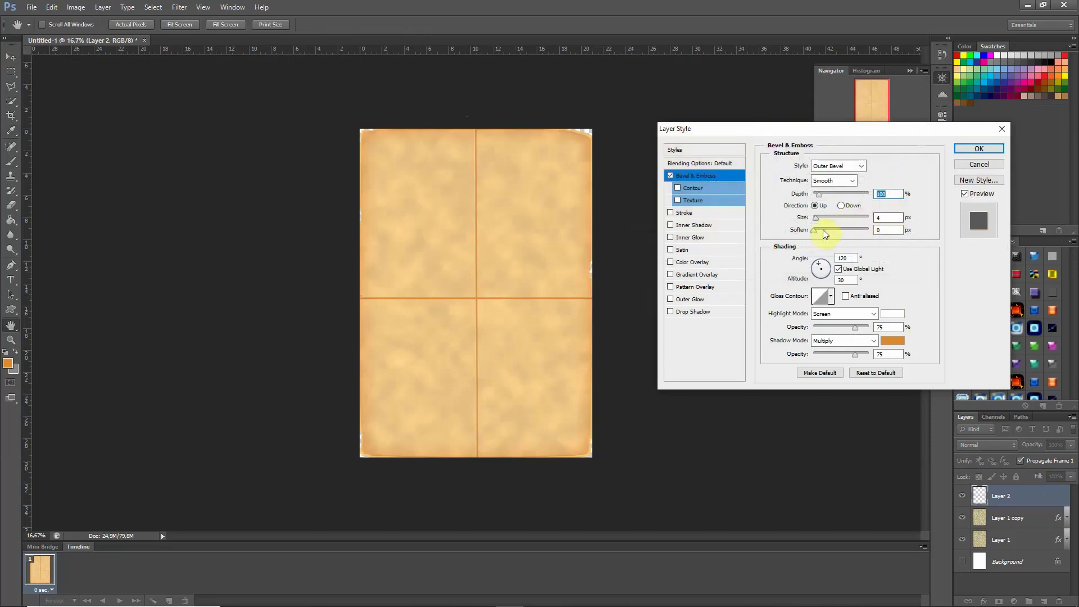
Step: Set the bevel's size to 155 px, soften to 14 px, highlight opacity to about 55% and shadow opacity to 57%
{"action": "left_click_drag", "start_coordinate": [817, 221], "coordinate": [834, 222]}
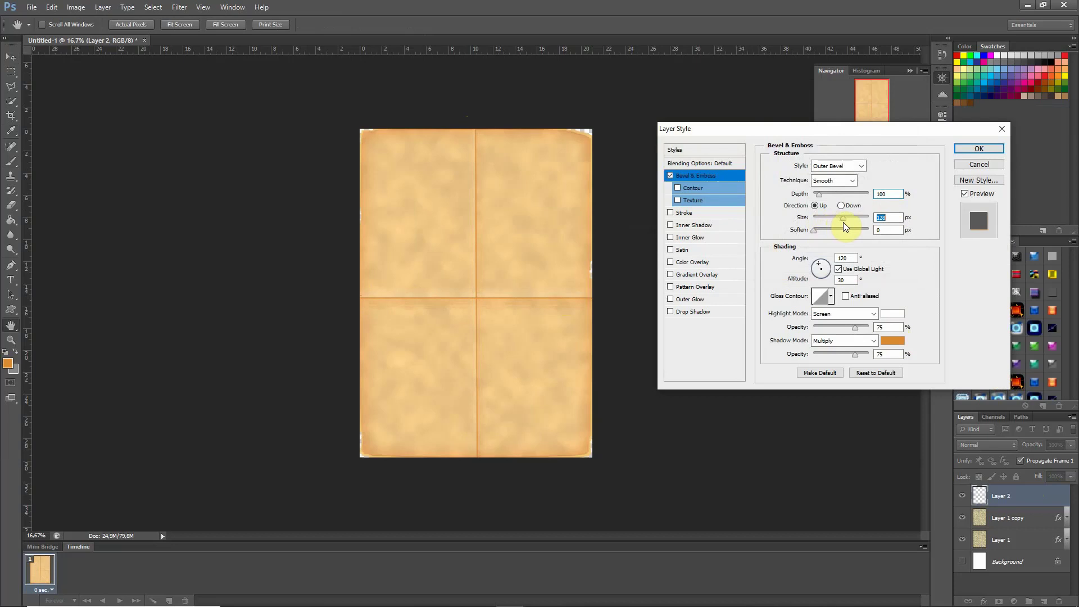
{"action": "left_click_drag", "start_coordinate": [813, 230], "coordinate": [883, 232]}
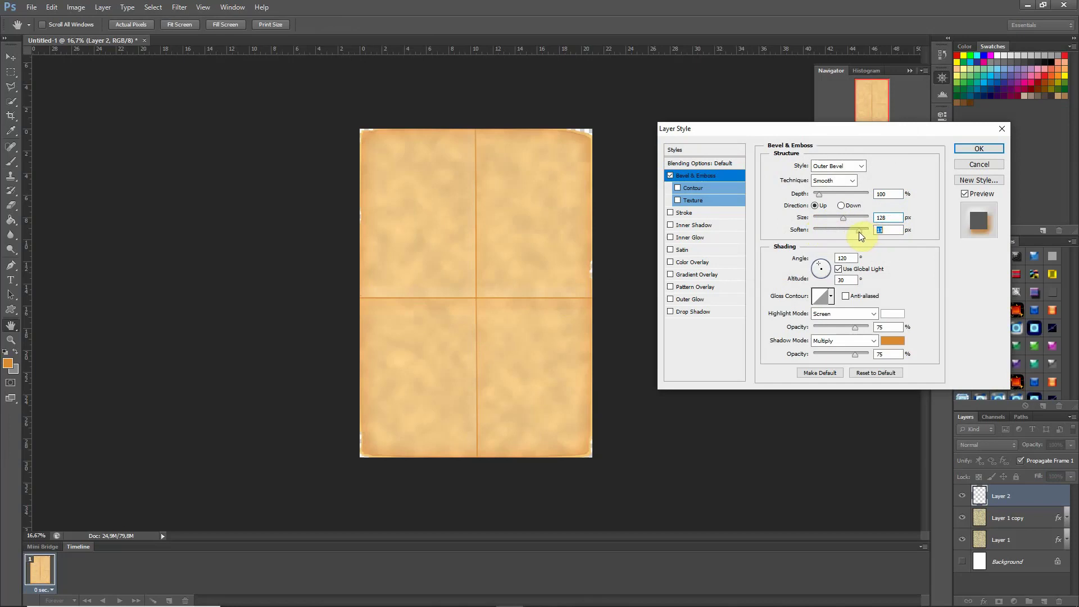
{"action": "left_click_drag", "start_coordinate": [844, 220], "coordinate": [850, 224]}
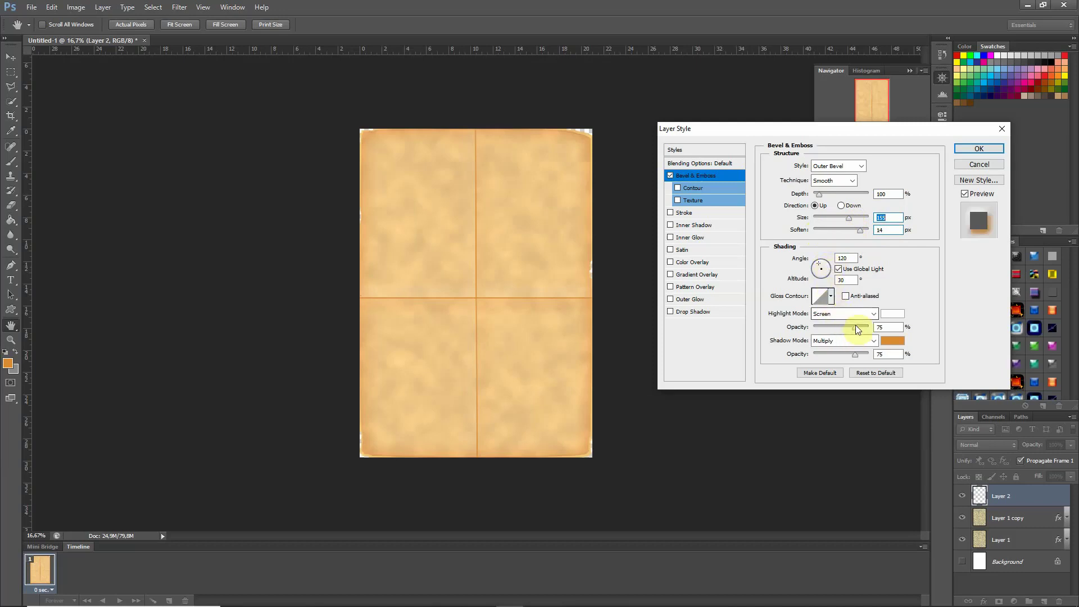
{"action": "left_click_drag", "start_coordinate": [854, 327], "coordinate": [844, 329]}
{"action": "left_click_drag", "start_coordinate": [841, 356], "coordinate": [838, 356]}
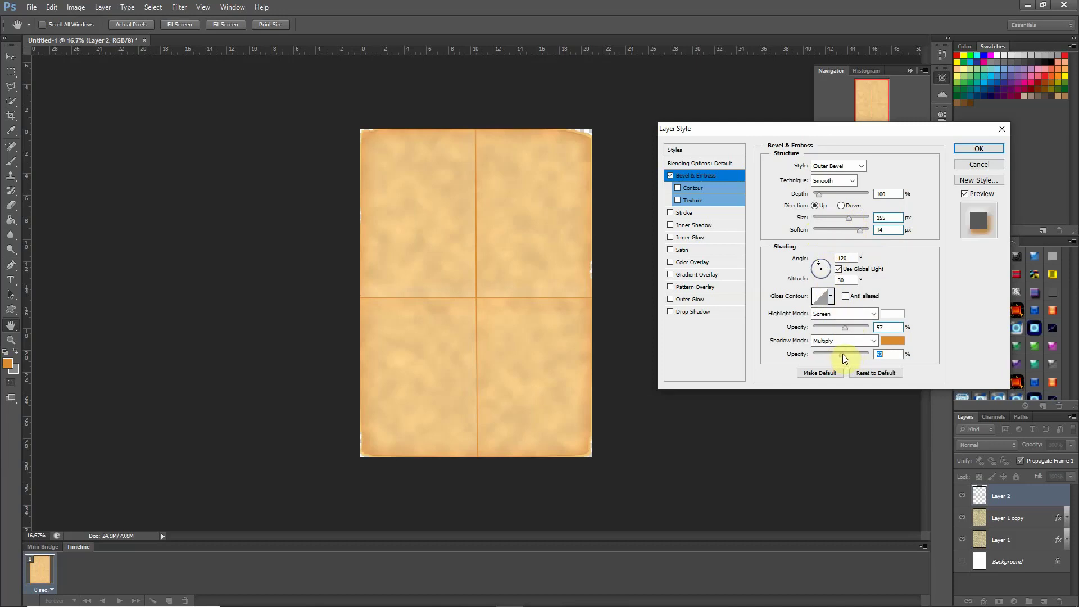
{"action": "left_click_drag", "start_coordinate": [844, 355], "coordinate": [843, 328]}
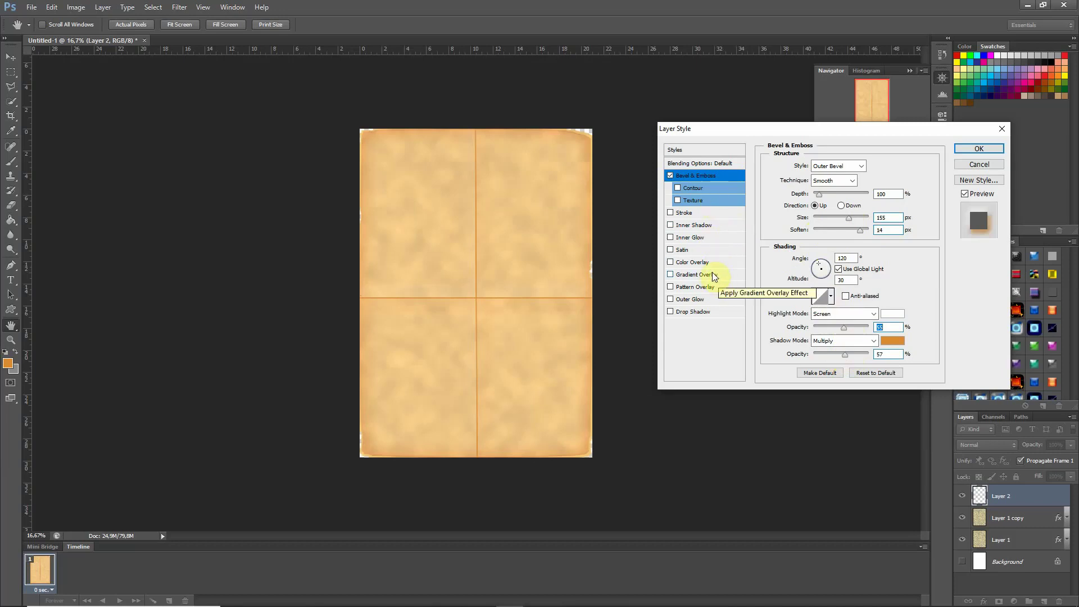
Step: Add an Outer Glow to Layer 2 in dc8a31 with Multiply mode, 35% opacity, 14% spread and a size of 250 px
{"action": "left_click", "coordinate": [690, 299]}
{"action": "left_click", "coordinate": [800, 205]}
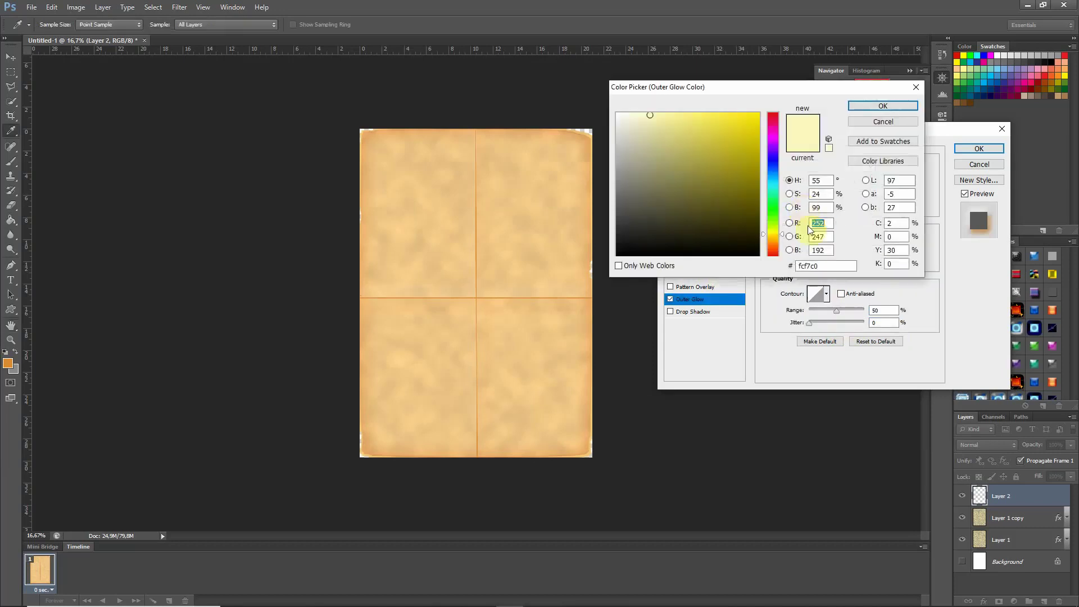
{"action": "left_click_drag", "start_coordinate": [827, 266], "coordinate": [778, 267]}
{"action": "type", "text": "dc8a31"}
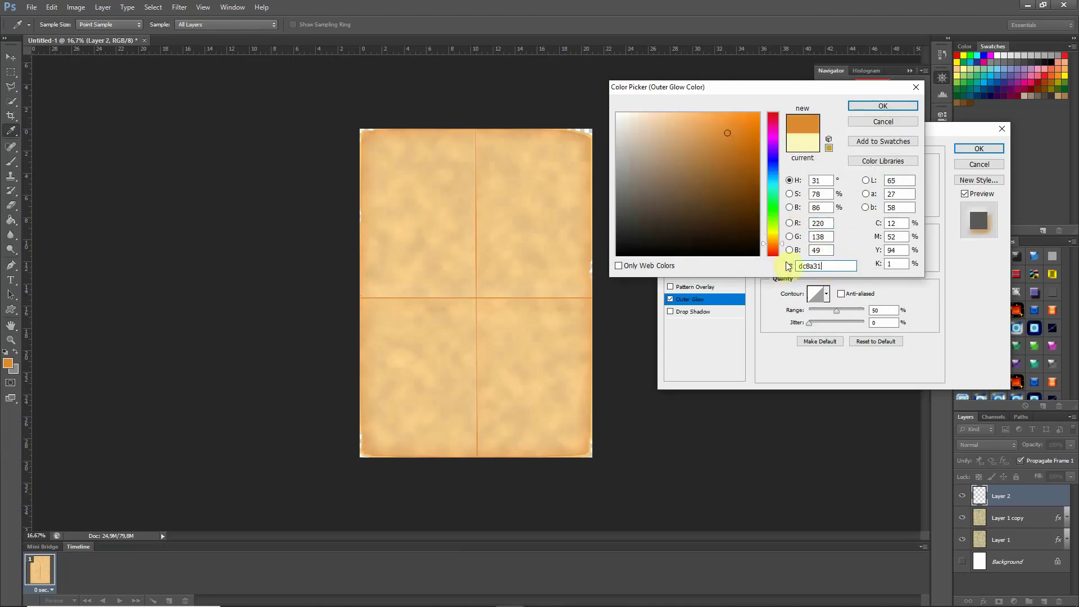
{"action": "left_click", "coordinate": [881, 106]}
{"action": "left_click_drag", "start_coordinate": [850, 262], "coordinate": [867, 264]}
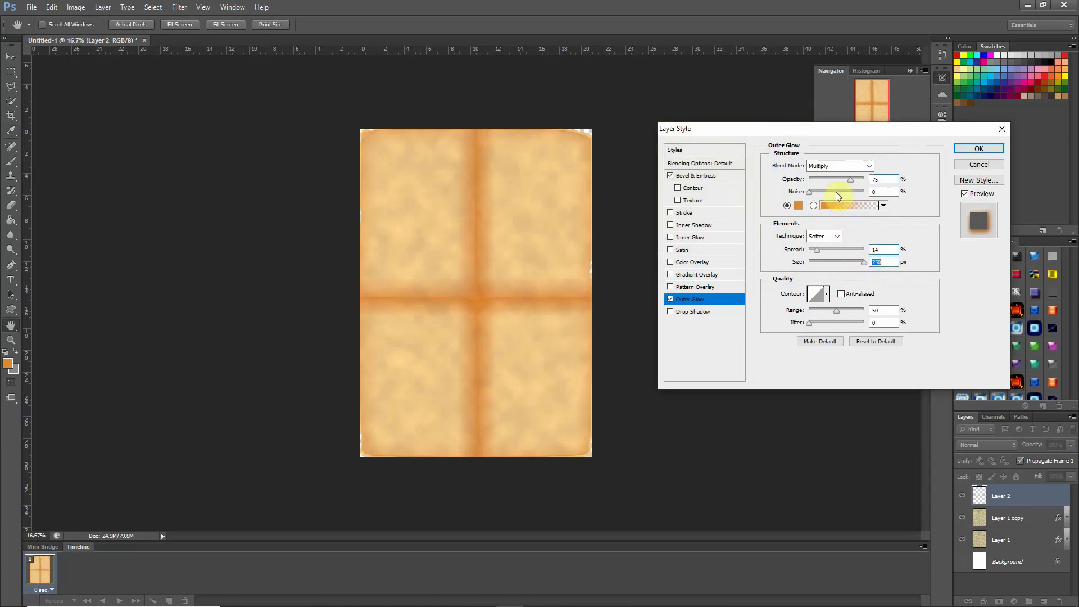
{"action": "left_click_drag", "start_coordinate": [851, 180], "coordinate": [833, 180]}
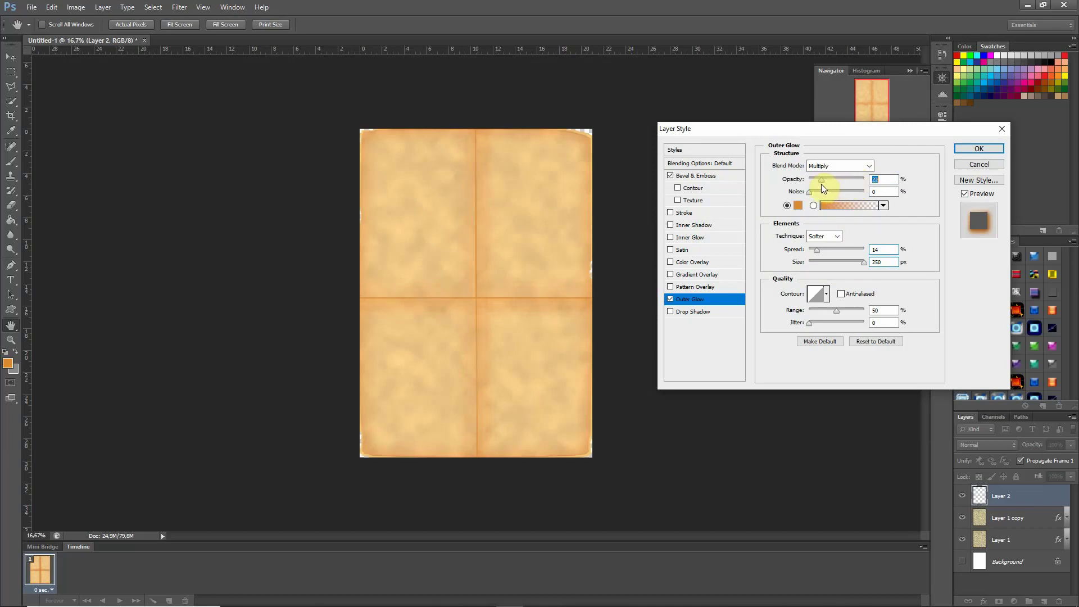
{"action": "left_click_drag", "start_coordinate": [825, 185], "coordinate": [828, 186]}
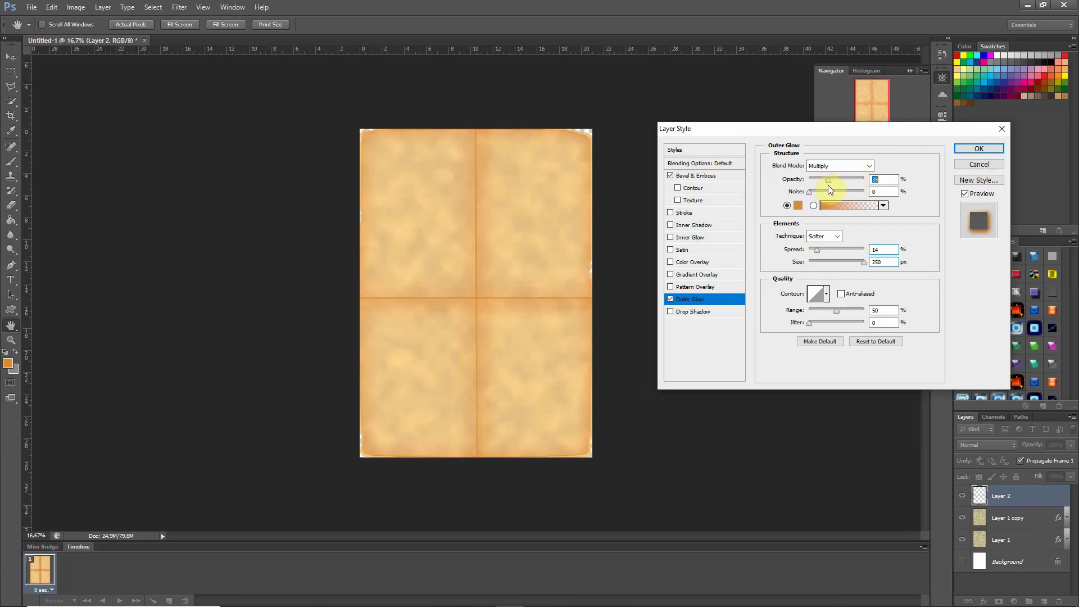
Step: Lower Layer 2's fill opacity to 13%, fine-tune the Outer Glow opacity and apply the layer style
{"action": "left_click", "coordinate": [708, 165]}
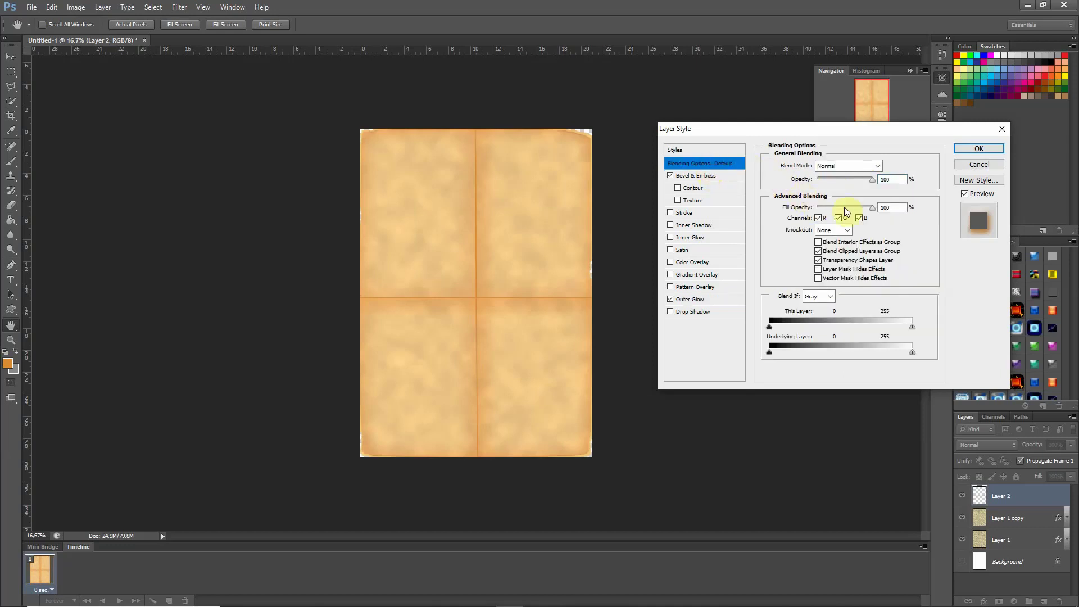
{"action": "left_click_drag", "start_coordinate": [870, 211], "coordinate": [824, 211]}
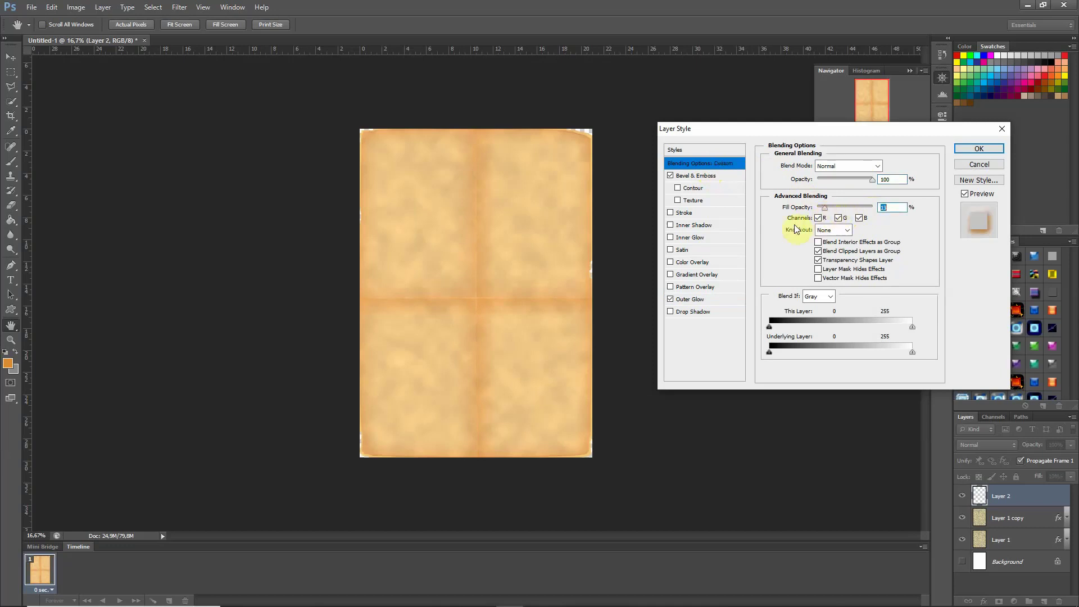
{"action": "left_click", "coordinate": [709, 299]}
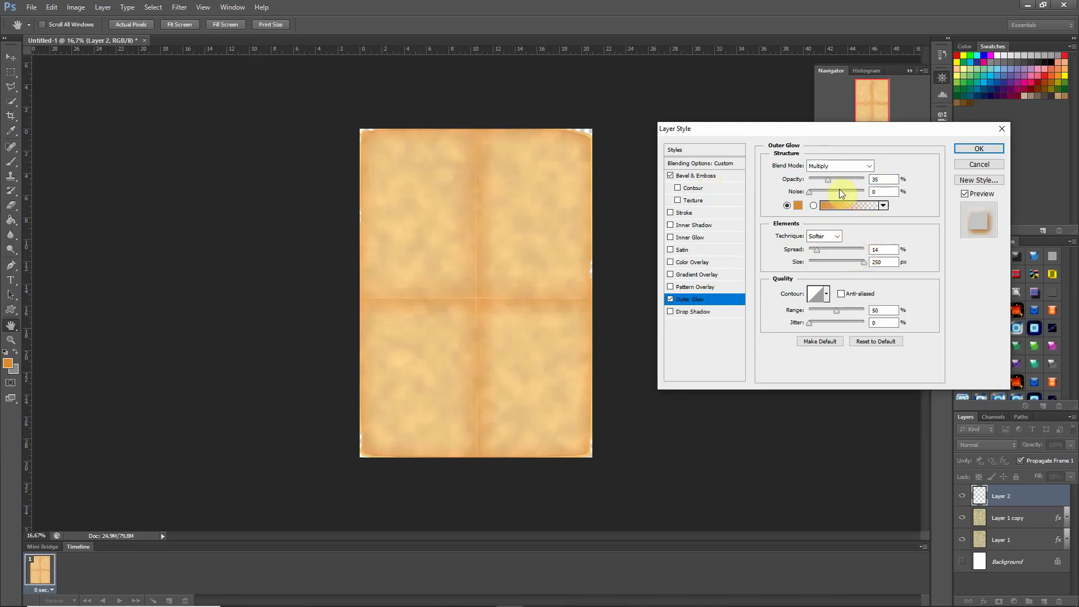
{"action": "left_click_drag", "start_coordinate": [828, 180], "coordinate": [827, 181]}
{"action": "left_click", "coordinate": [966, 151]}
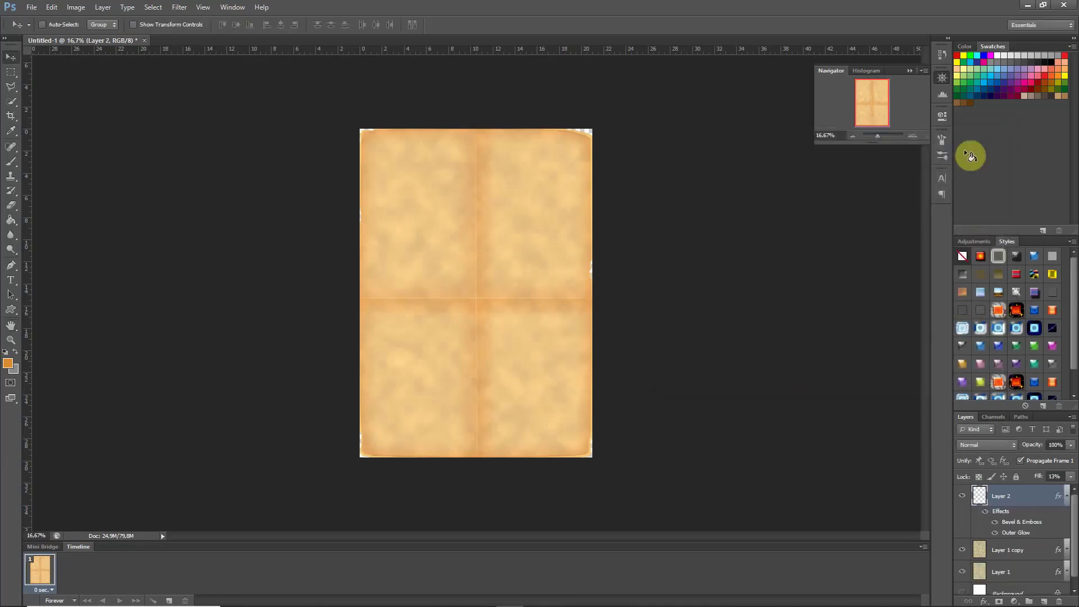